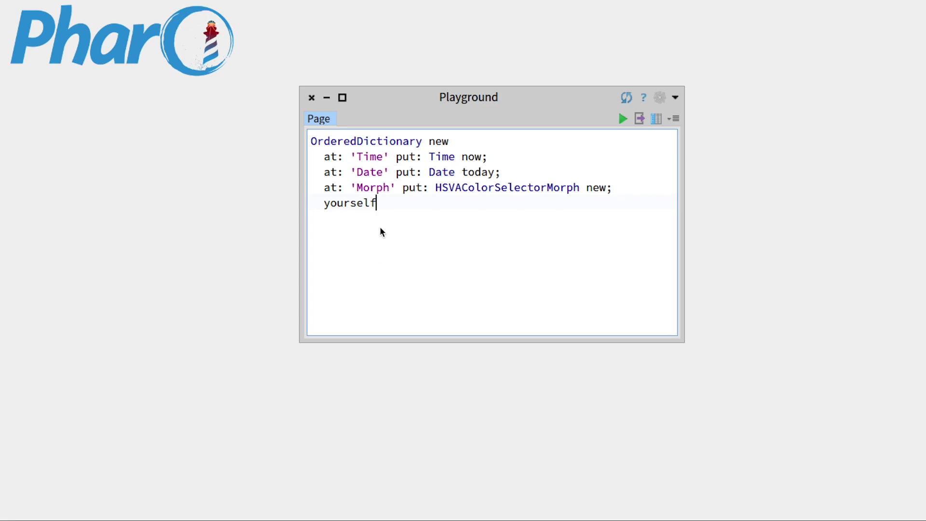
Highlight the OrderedDictionary class name and the first line of the Playground code
drag(312, 141, 434, 141)
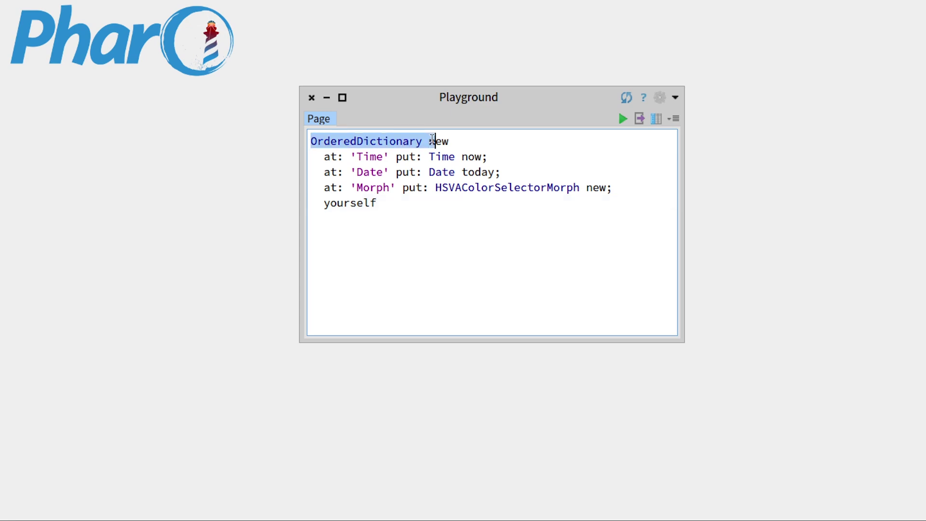
click(434, 141)
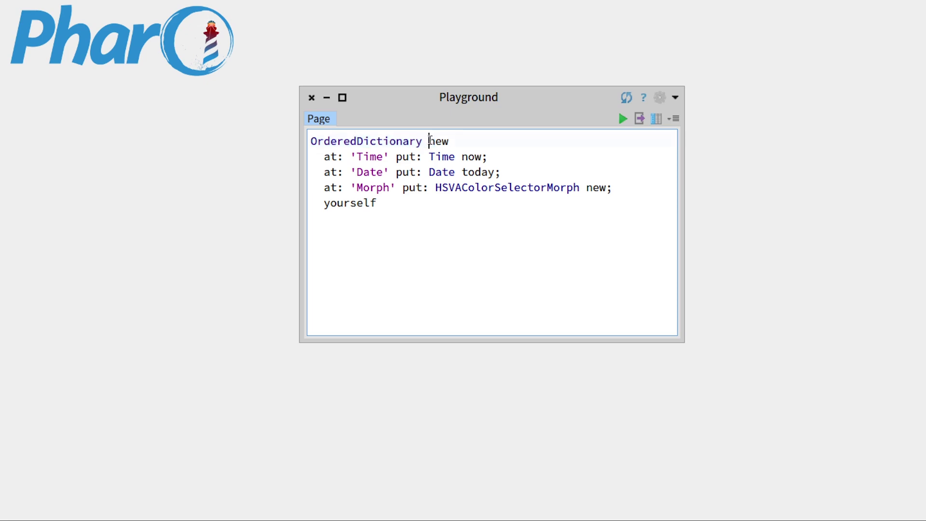
drag(311, 142, 451, 140)
click(451, 140)
Highlight the Time, Date today and HSVAColorSelectorMorph entries, then select the whole expression
drag(352, 156, 487, 156)
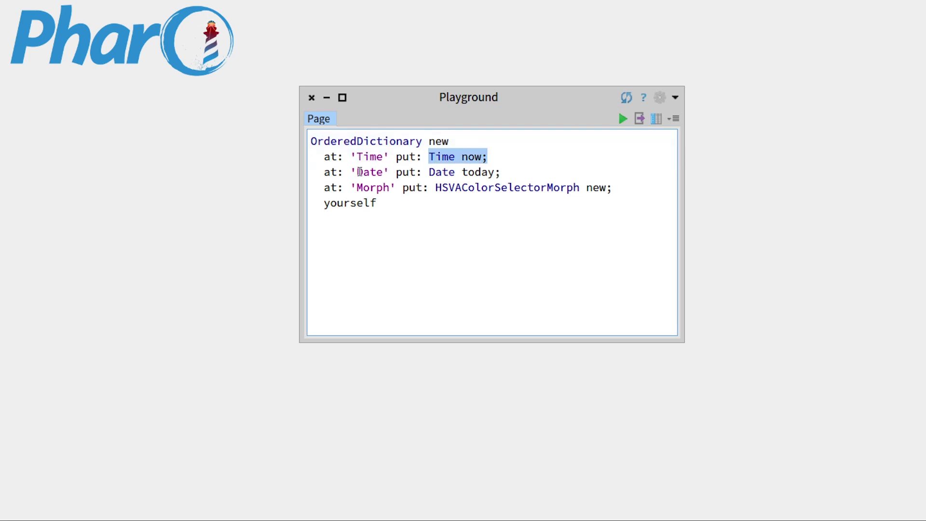
drag(356, 171, 492, 172)
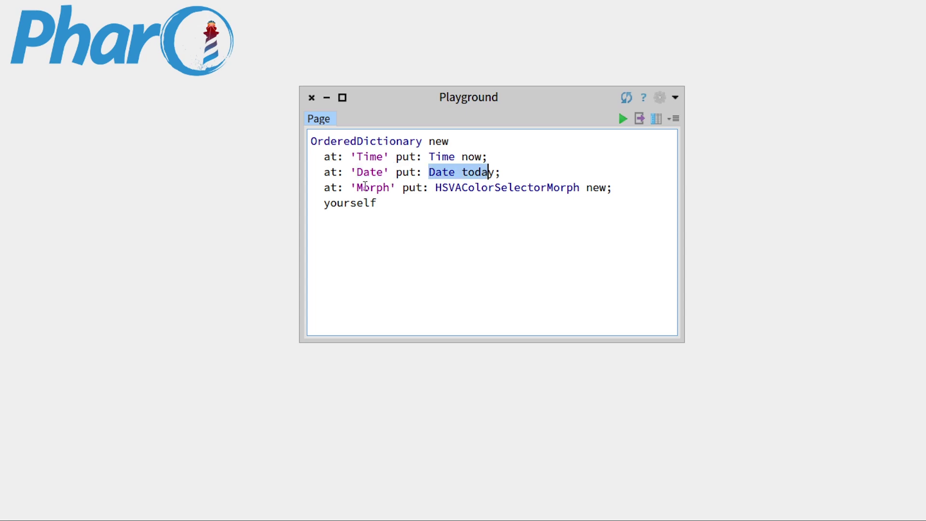
drag(356, 187, 581, 188)
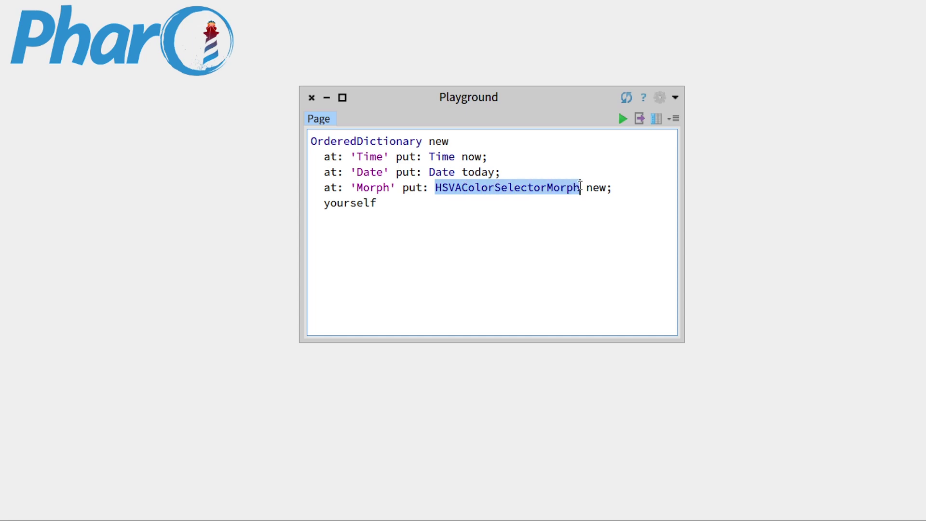
key(ctrl+a)
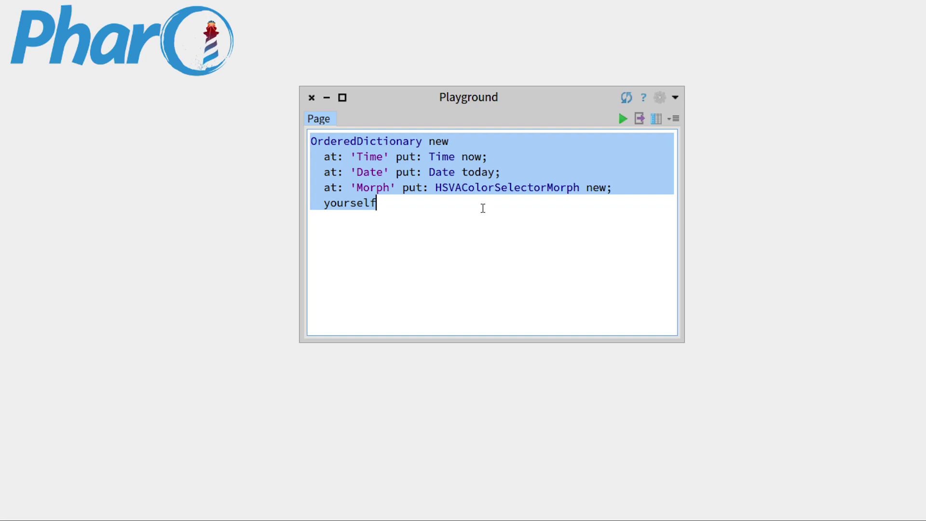
Inspect the selected OrderedDictionary expression and move the Inspector window up and left
right_click(423, 203)
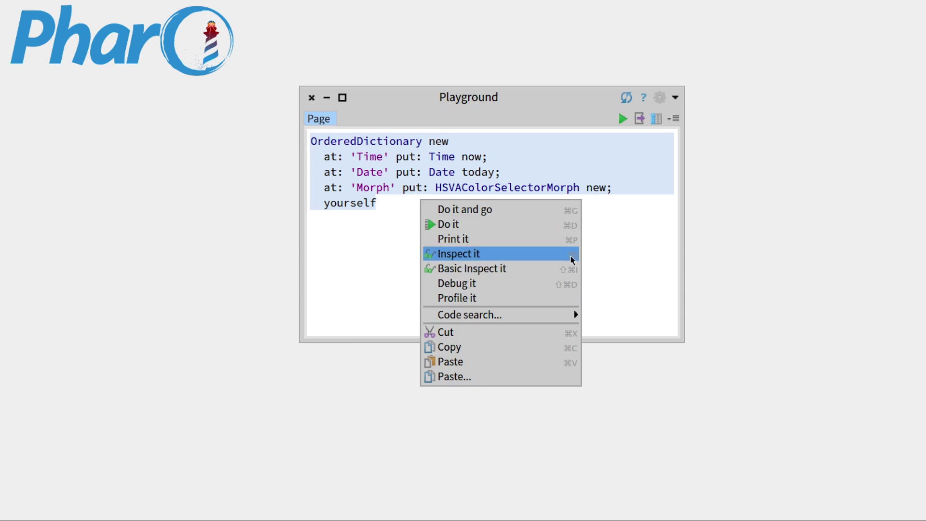
click(556, 257)
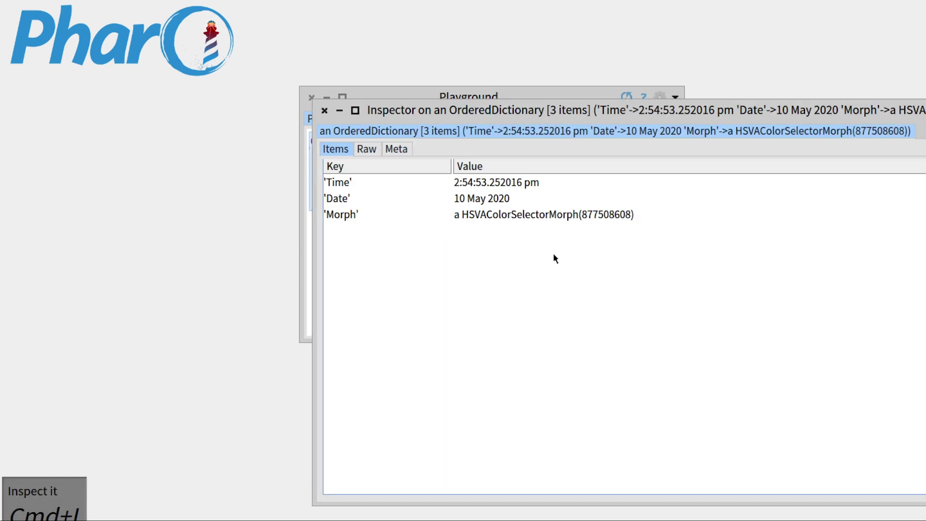
mouse_move(533, 106)
mouse_down()
mouse_move(305, 106)
mouse_move(314, 115)
mouse_up()
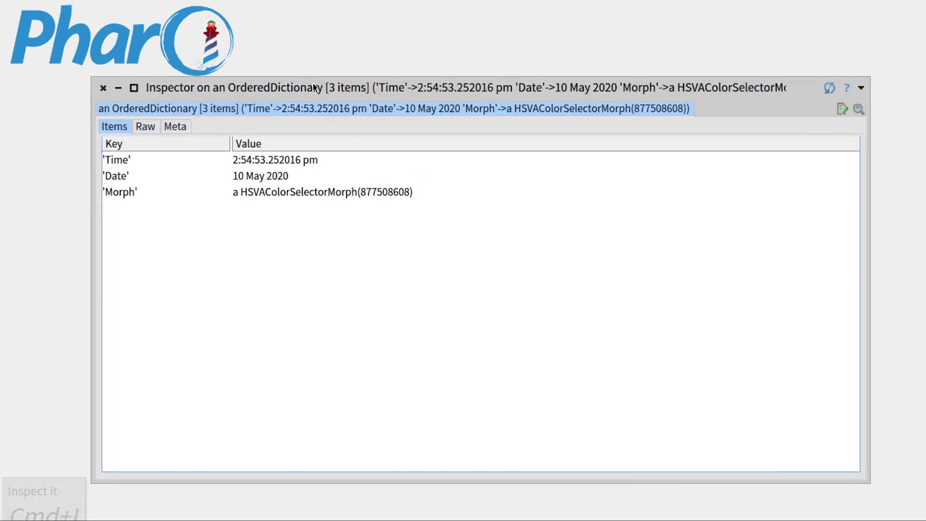
click(329, 94)
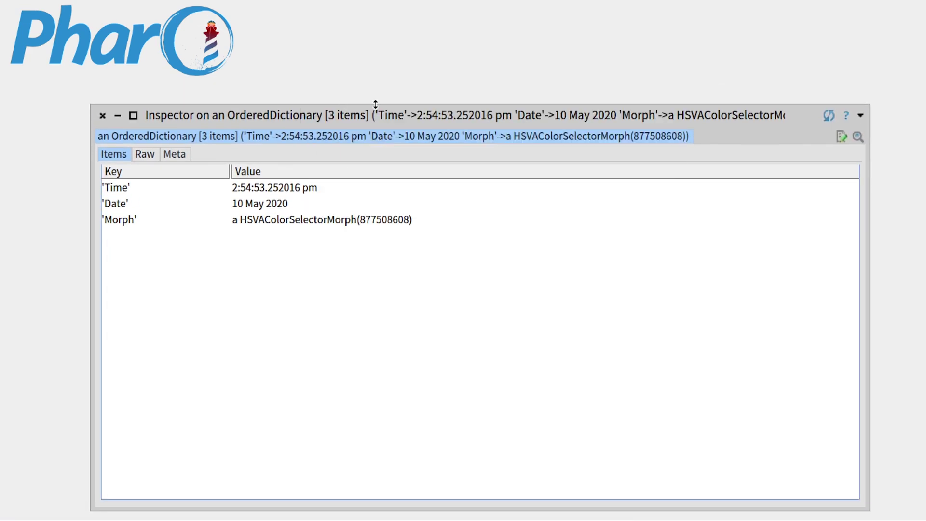
drag(397, 118, 382, 95)
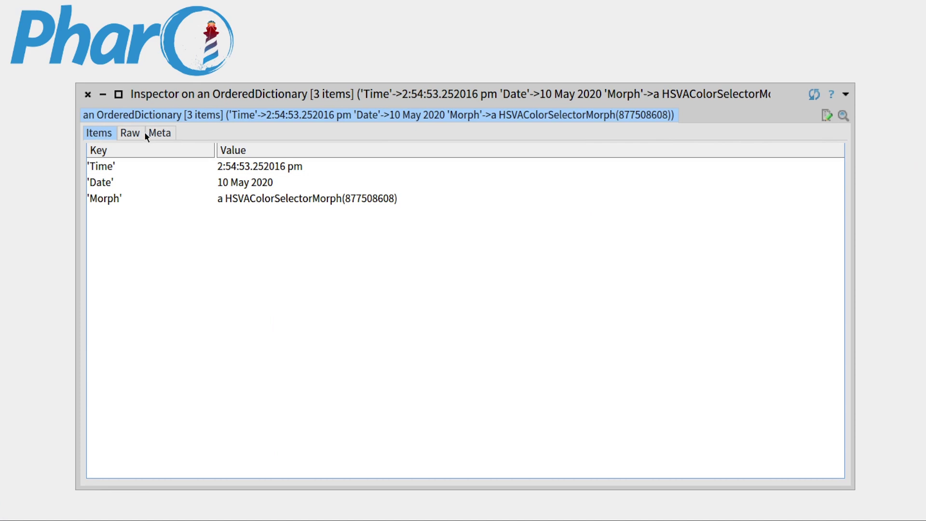
Show the OrderedDictionary's Raw variables and open its inner Dictionary (tally 3) beside them
click(125, 133)
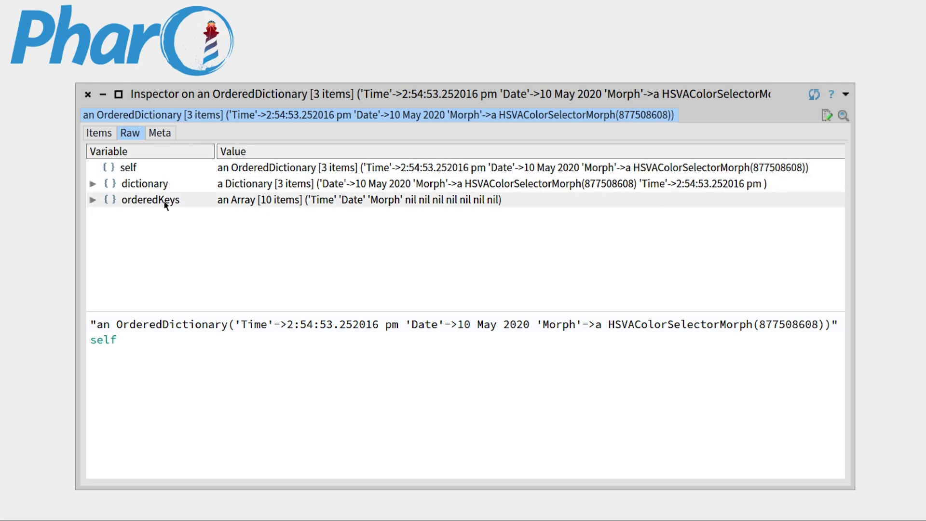
click(178, 185)
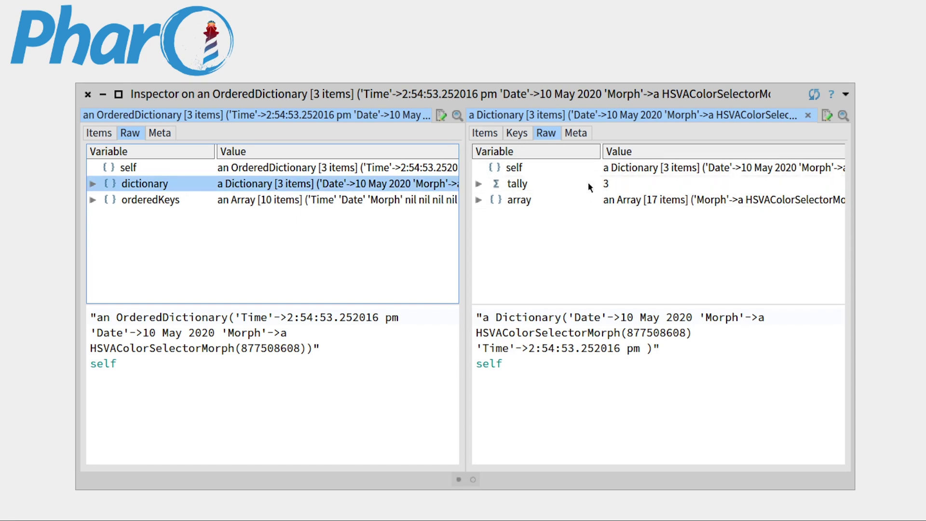
Open the Dictionary's 17-slot internal Array and page the Inspector to show only that pane
click(478, 200)
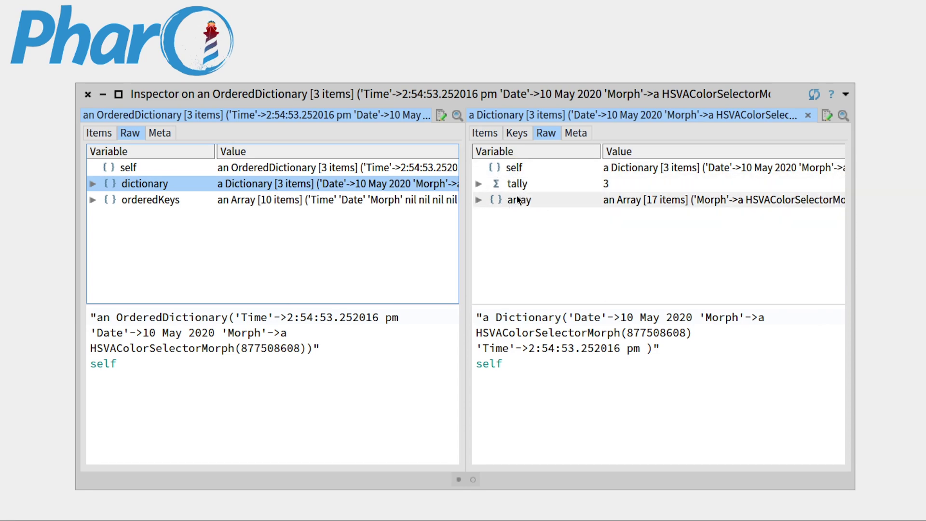
click(535, 198)
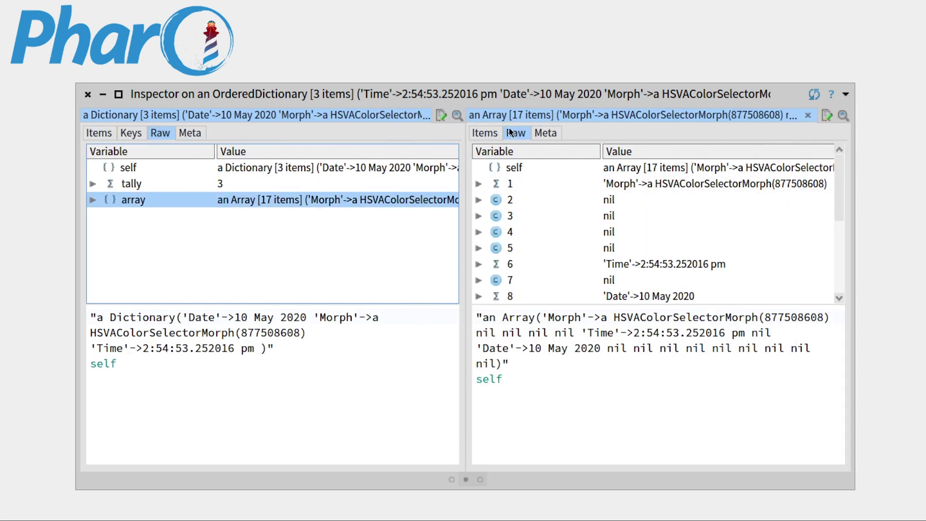
click(444, 477)
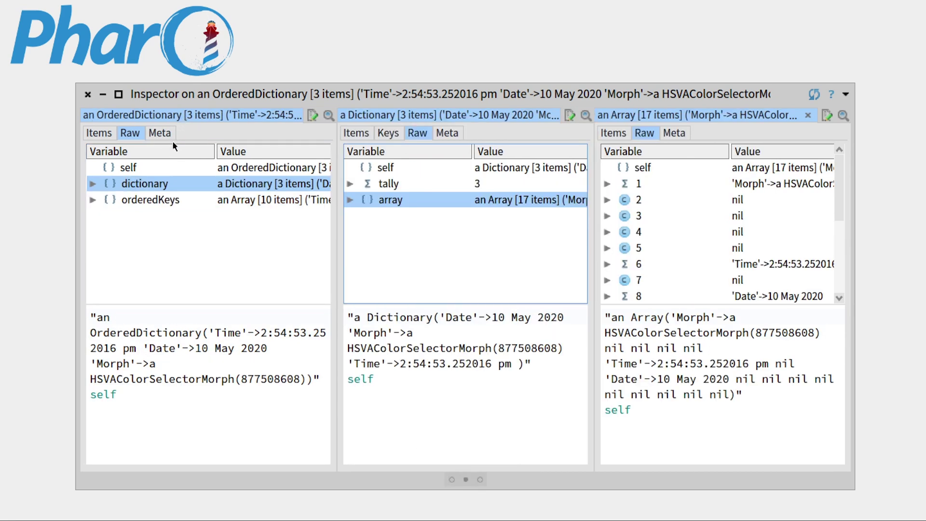
drag(360, 101, 306, 78)
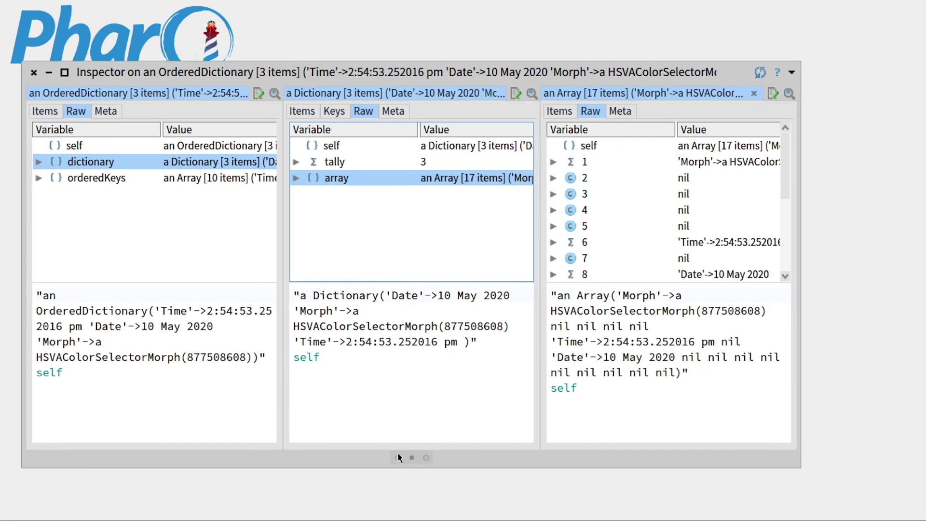
click(424, 457)
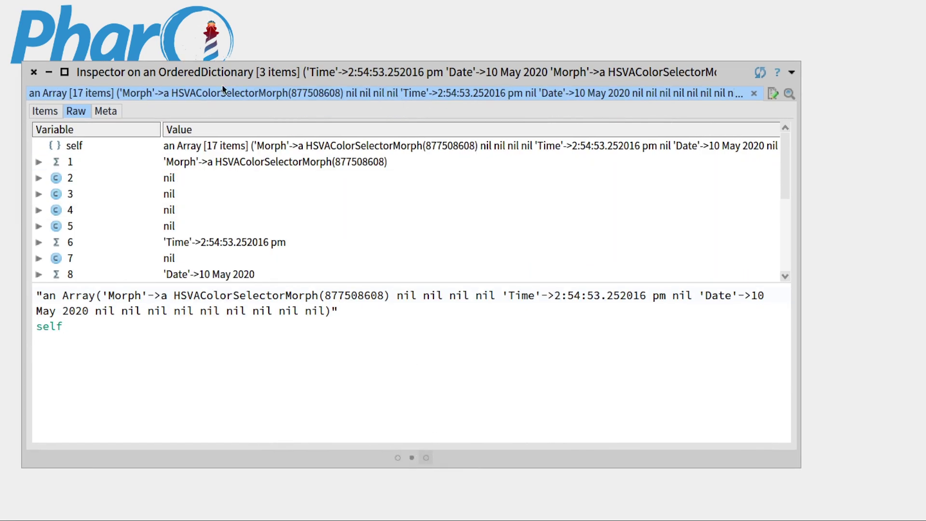
drag(305, 72, 338, 79)
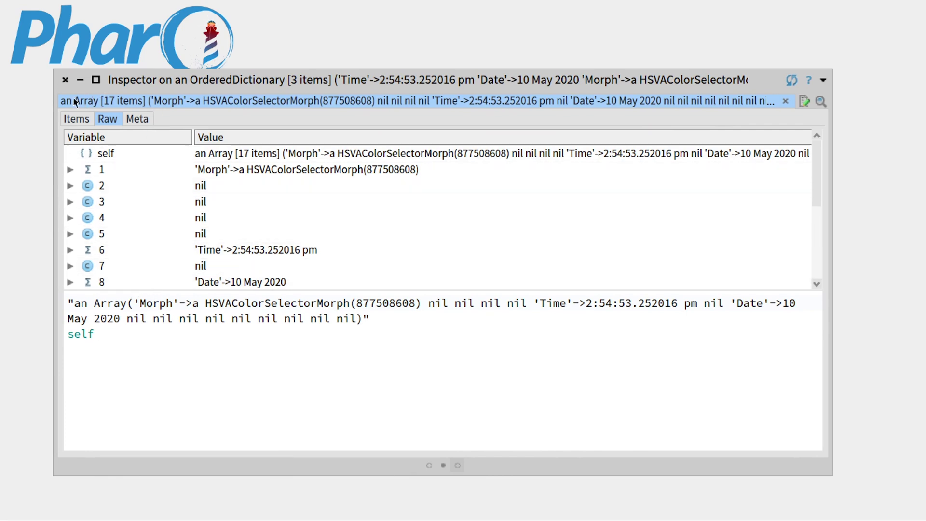
Print 'self at: 1' in the Array's code pane, returning the Morph association
click(138, 332)
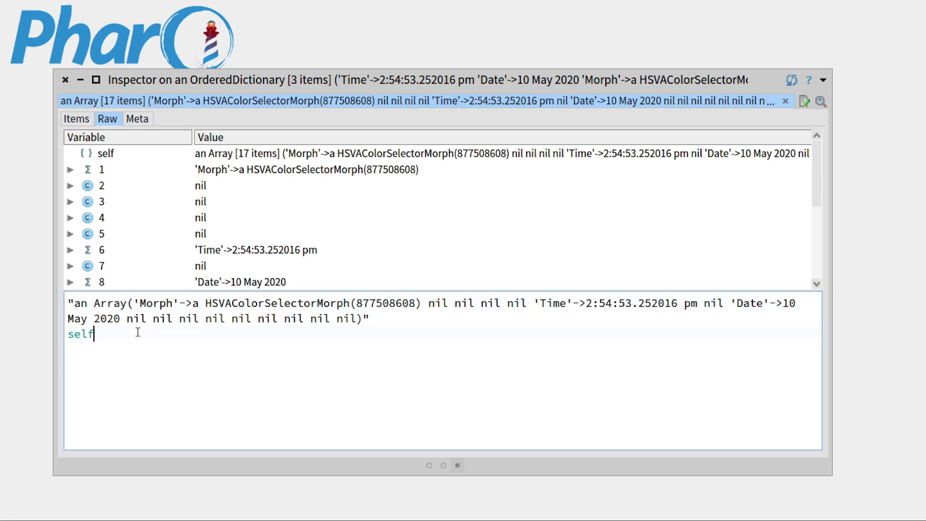
text( at :)
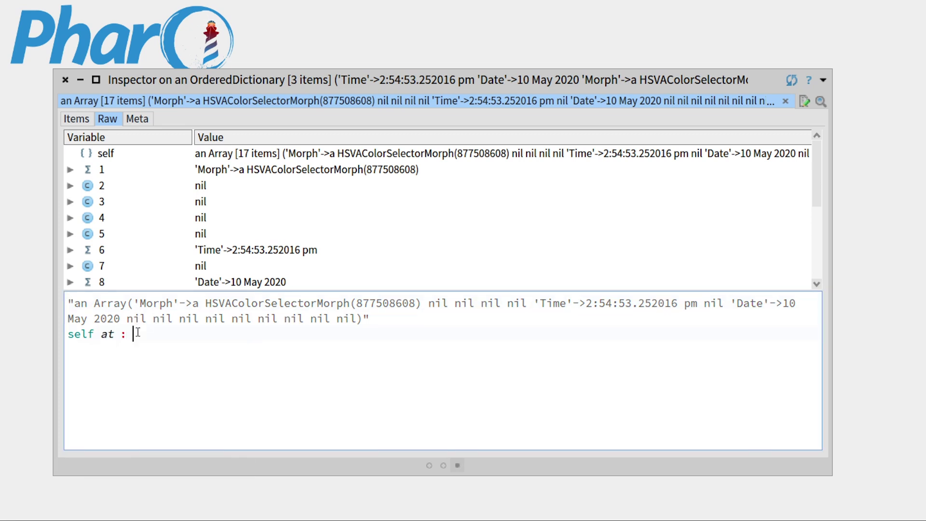
key(BackSpace)
key(BackSpace)
key(BackSpace)
text(: 1)
key(ctrl+a)
key(ctrl+p)
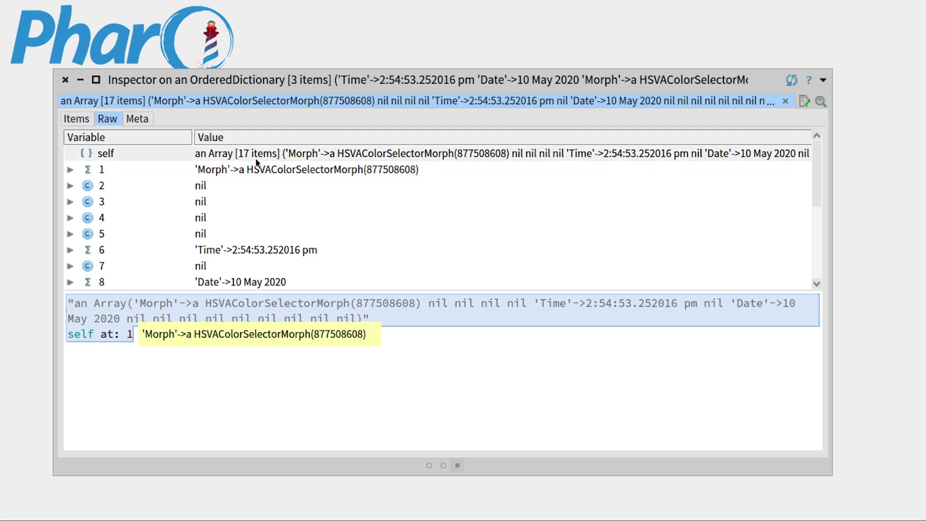
drag(176, 335, 191, 334)
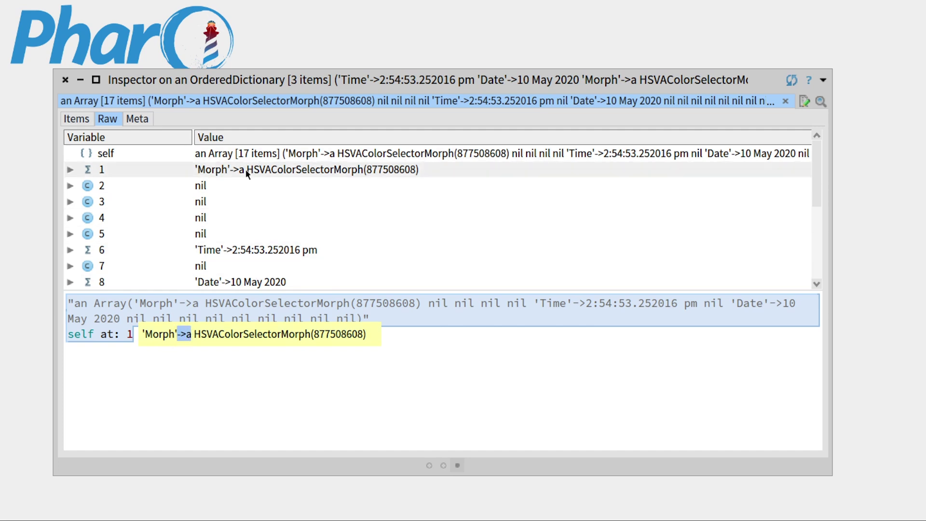
click(387, 333)
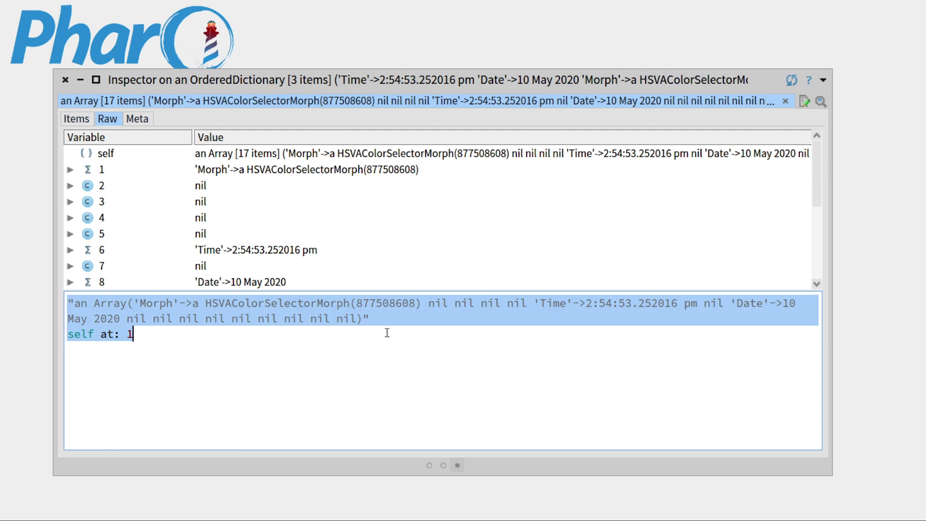
Close the Array and Dictionary inspector panes
click(428, 465)
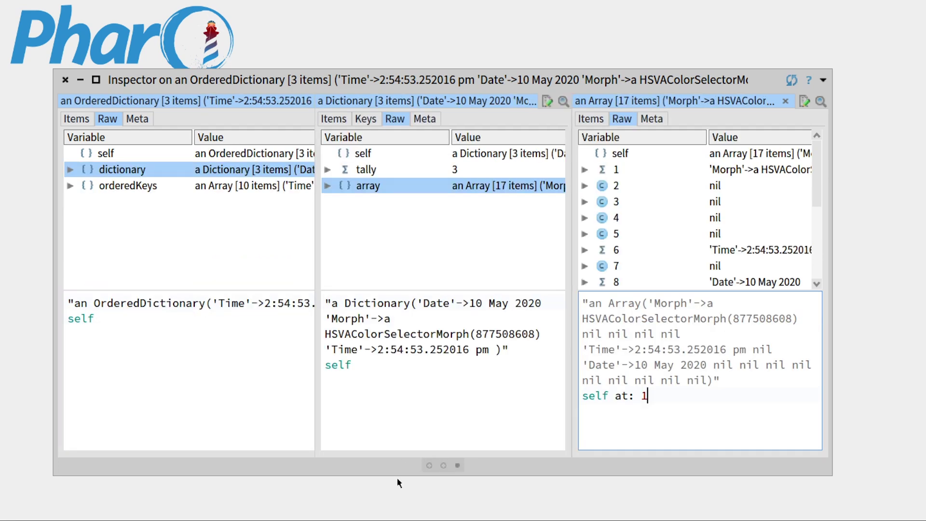
click(443, 465)
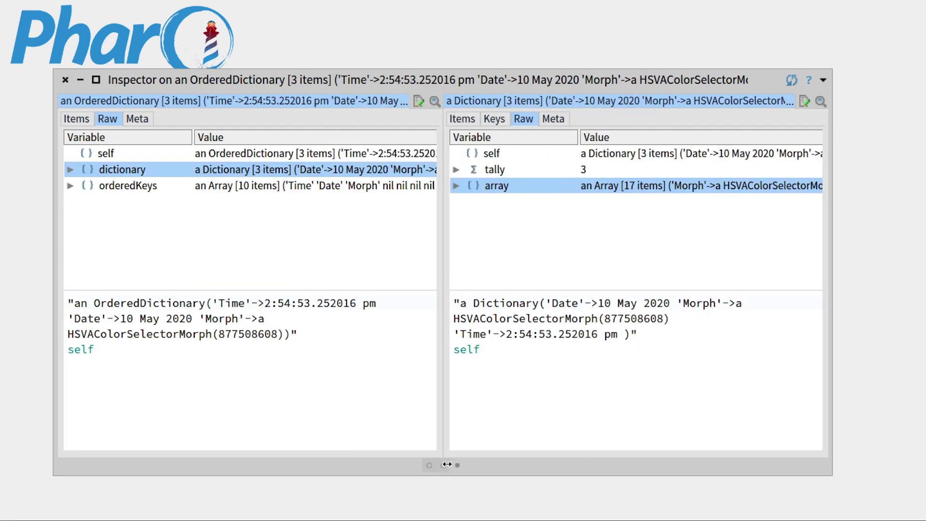
click(457, 465)
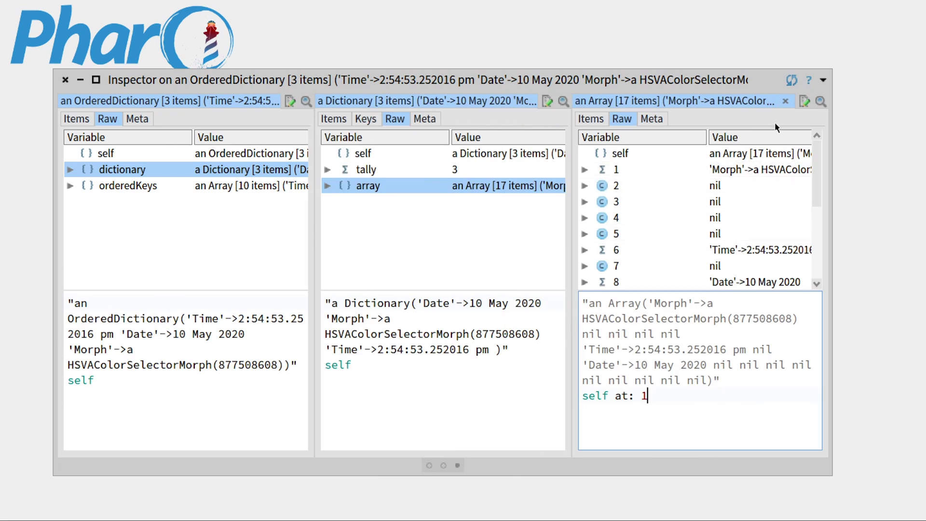
click(785, 100)
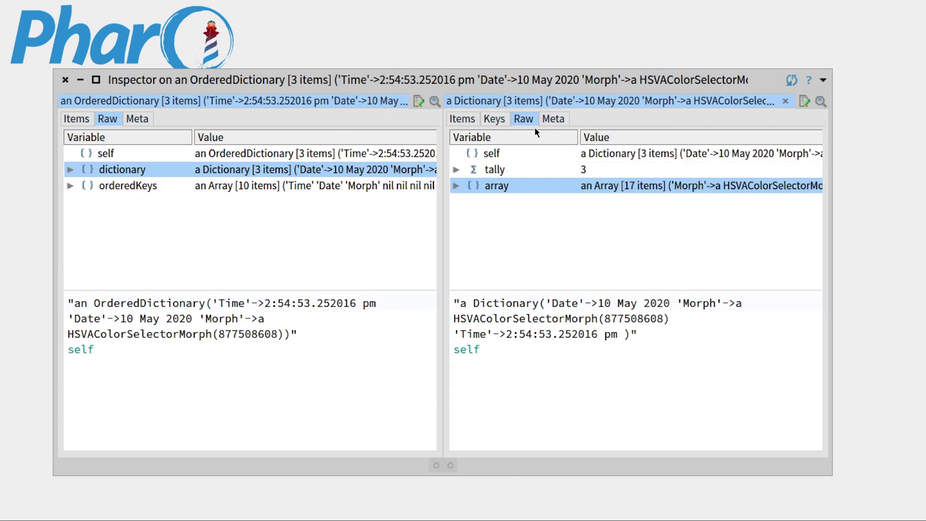
click(786, 102)
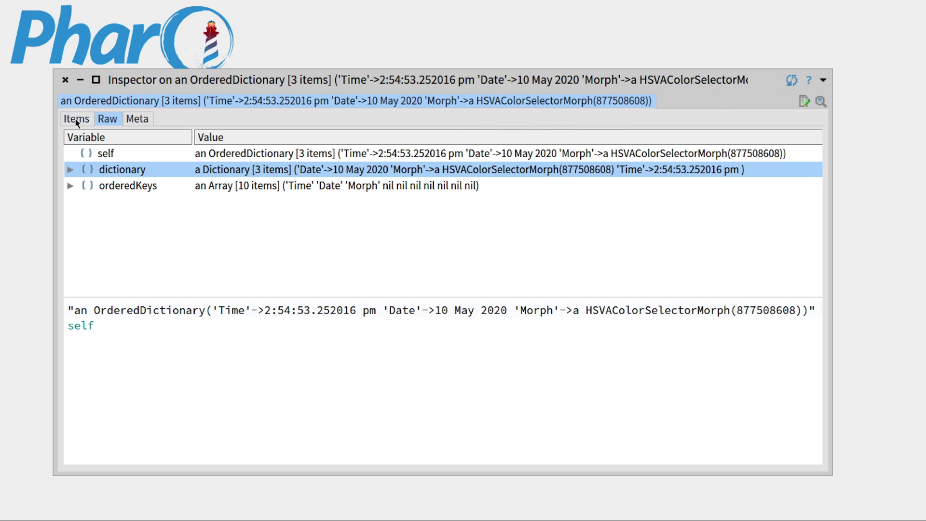
Inspect orderedKeys and its first key 'Time', listing both as Items
click(148, 186)
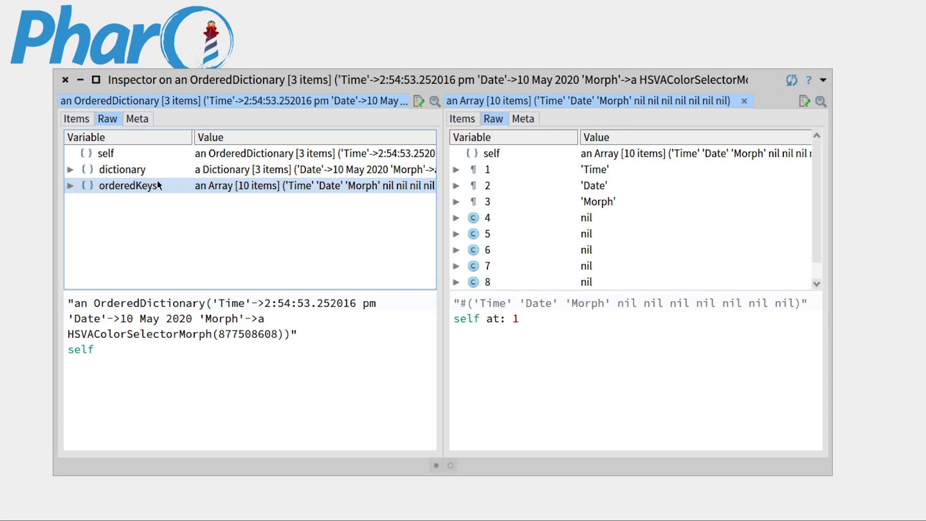
click(599, 169)
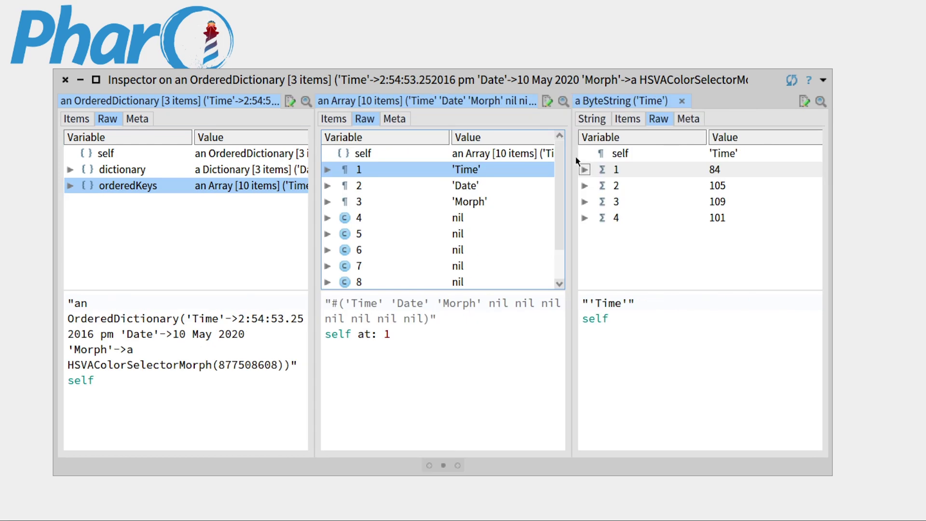
click(605, 120)
click(636, 120)
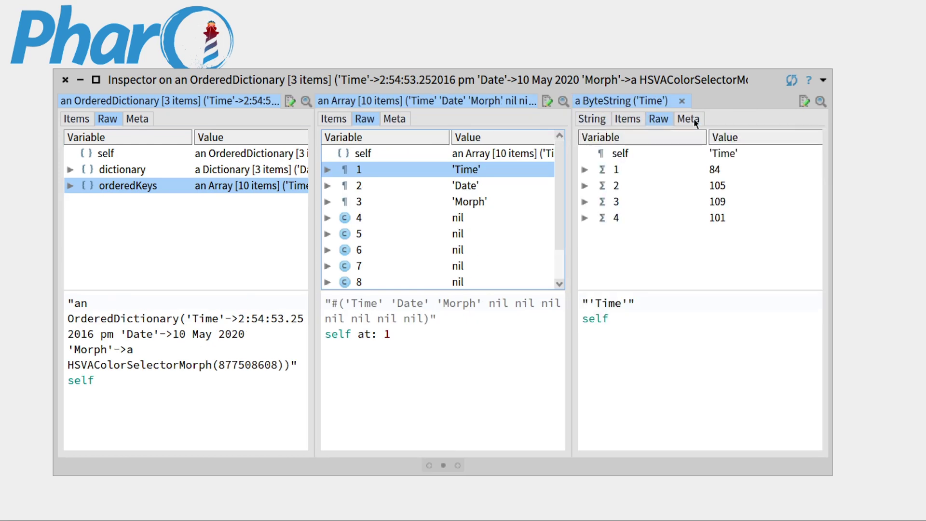
click(694, 118)
click(658, 118)
click(628, 119)
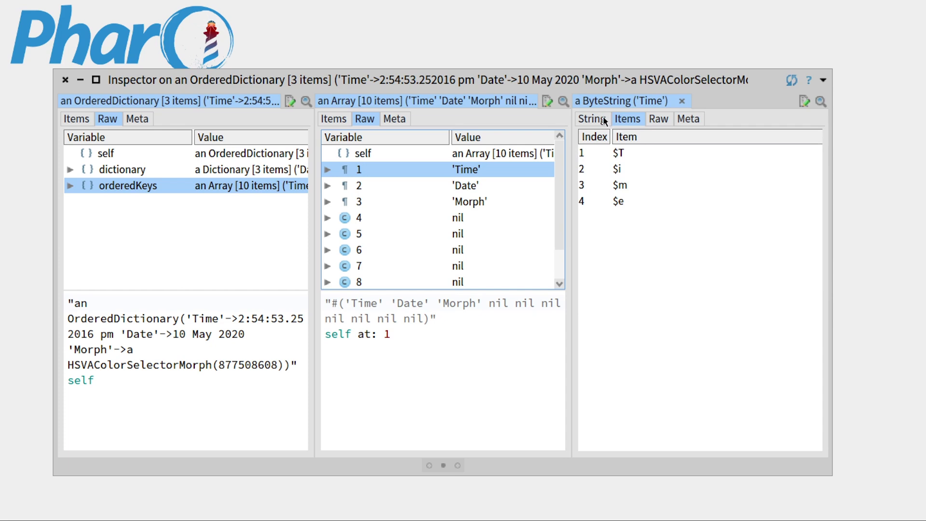
click(594, 119)
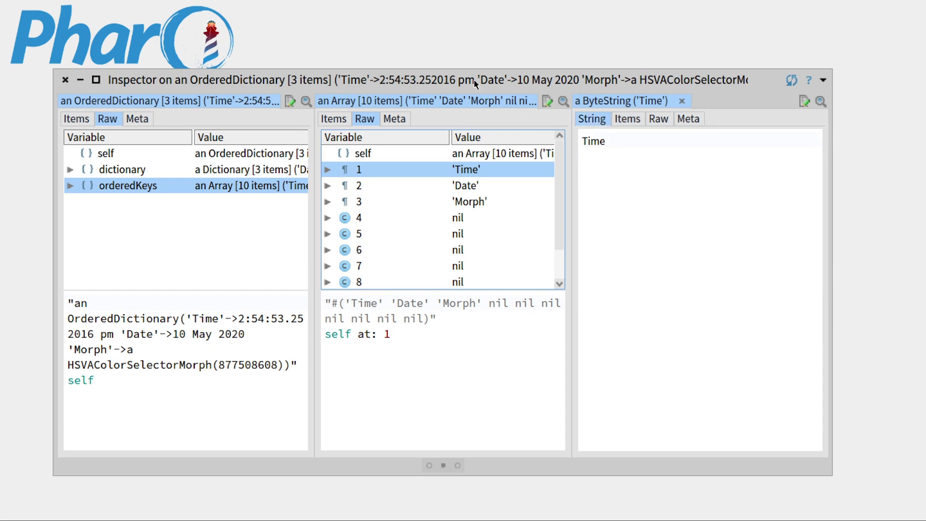
click(627, 118)
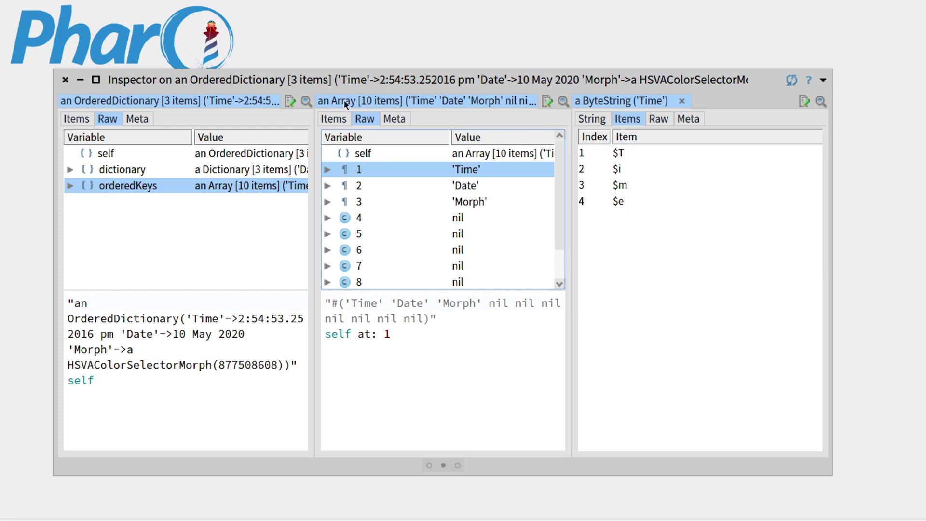
click(333, 119)
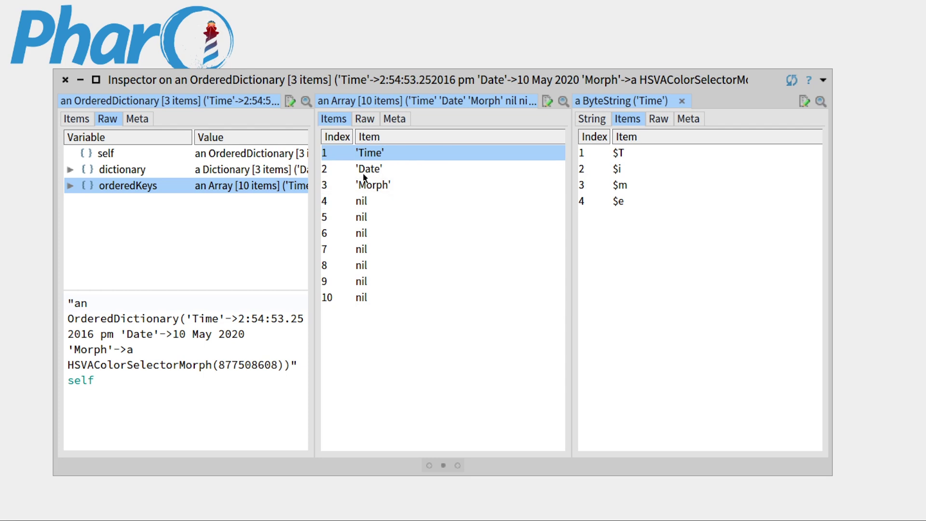
Close the 'Time' string and orderedKeys panes, leaving the dictionary's Time, Date and Morph items
click(77, 119)
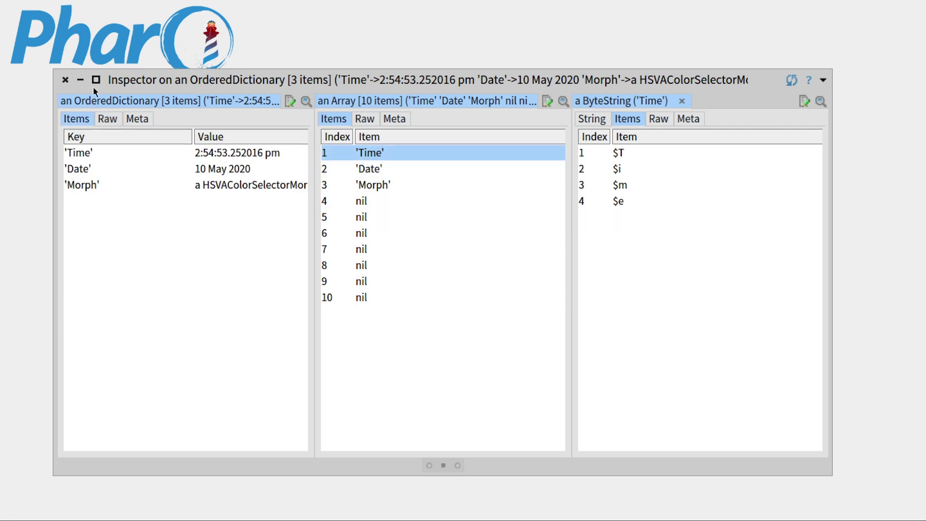
click(685, 101)
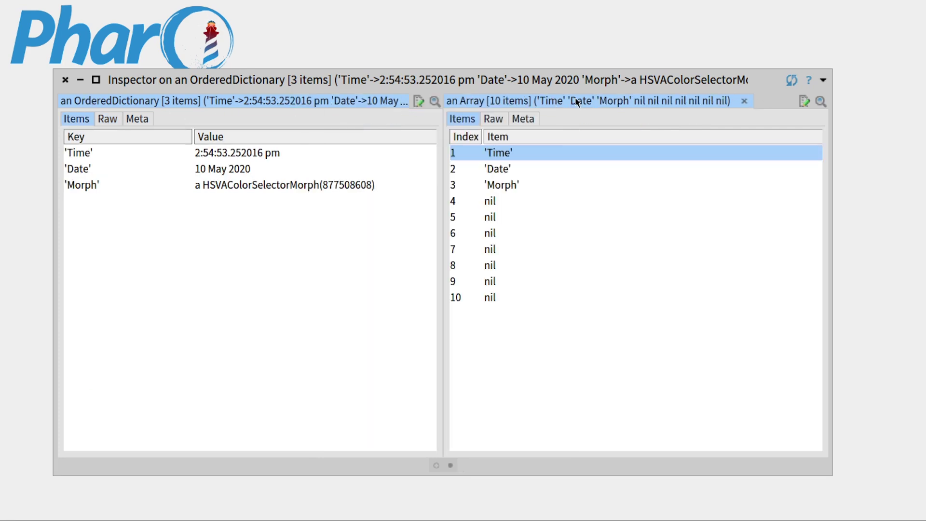
click(745, 101)
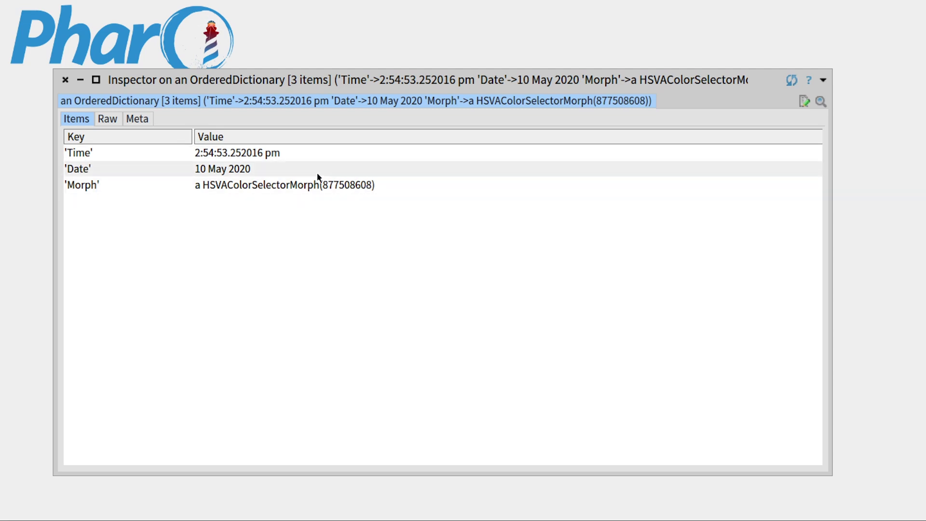
Inspect the 'Time' value 2:54:53.252016 pm, check its Details, then return to Raw
click(212, 153)
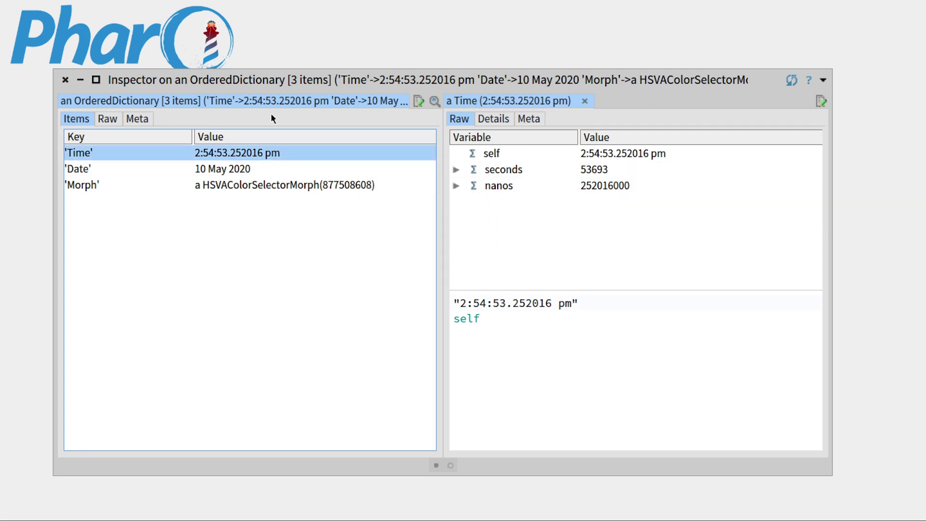
click(494, 119)
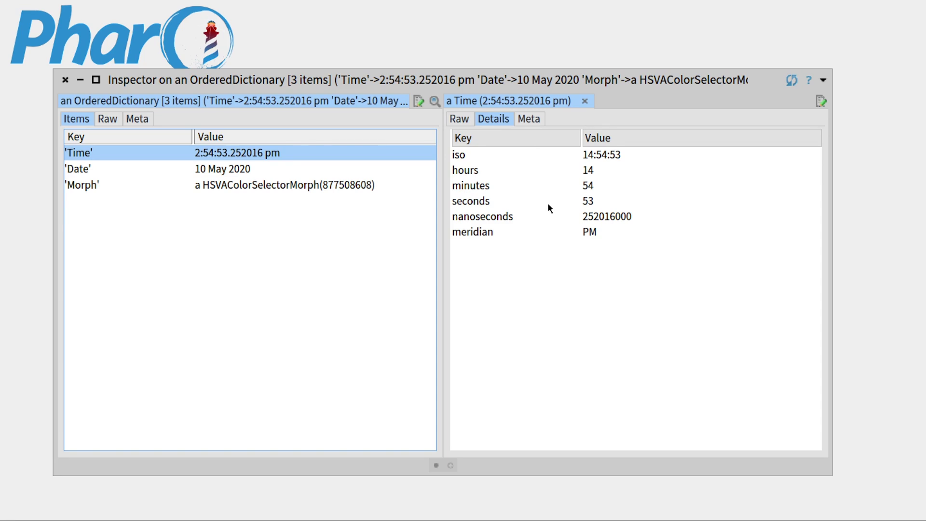
click(460, 119)
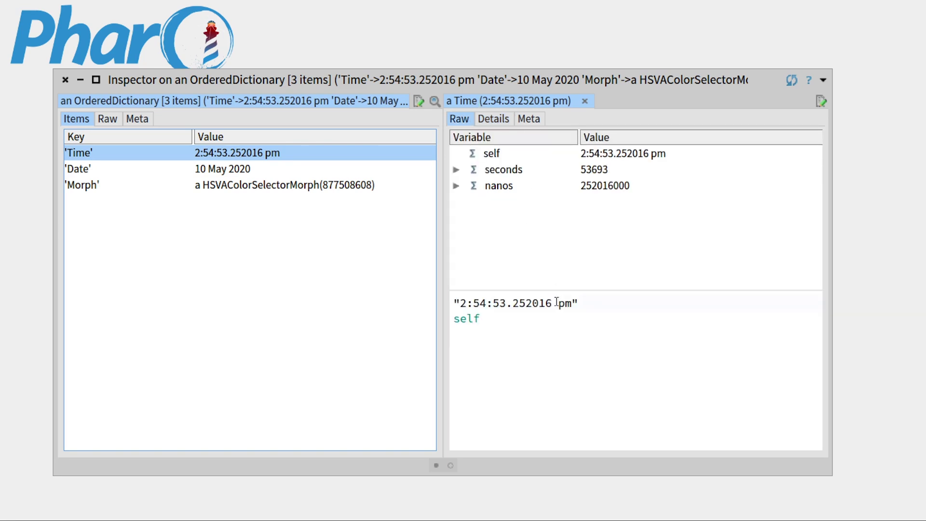
click(563, 319)
text(browse)
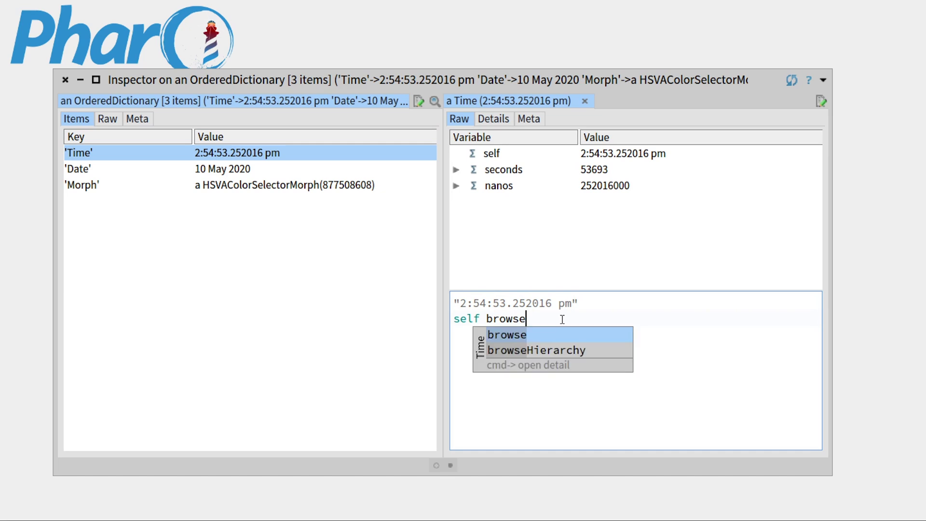
Evaluate 'self browse' to open a System Browser on Time, and move it right
key(ctrl+d)
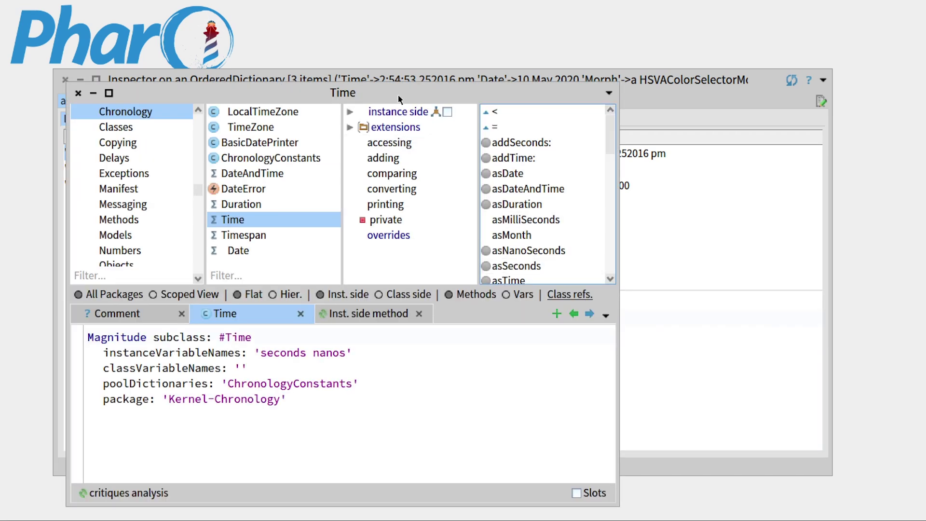
drag(398, 95, 492, 101)
scroll(212, 170, up, 3)
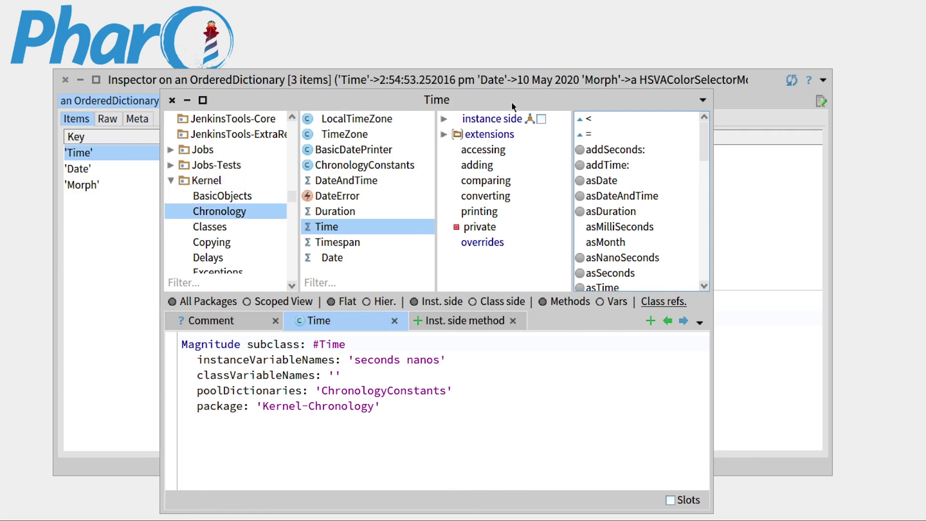
scroll(636, 181, down, 2)
scroll(635, 181, down, 3)
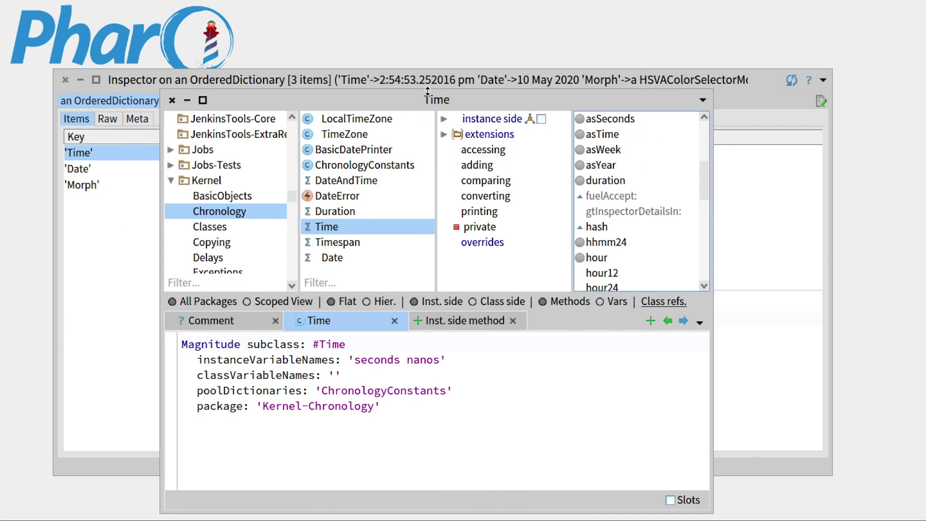
drag(482, 102, 503, 103)
scroll(631, 164, down, 3)
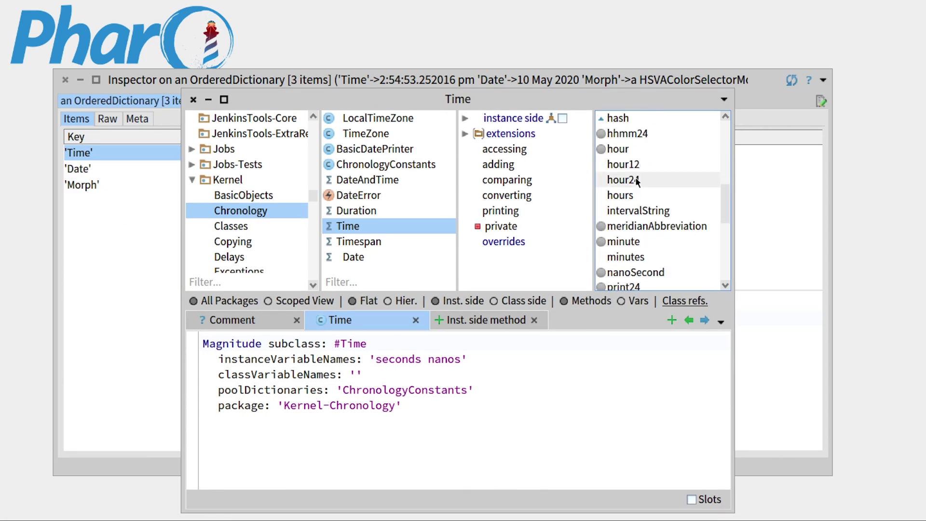
Close the Time browser and step through Time, Magnitude, Object and ProtoObject in the Meta tab
click(194, 99)
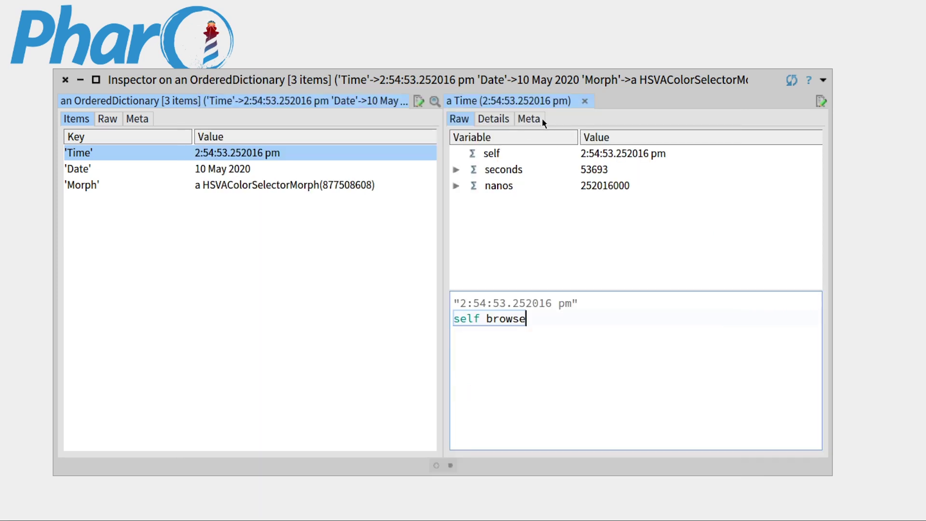
click(529, 119)
click(465, 155)
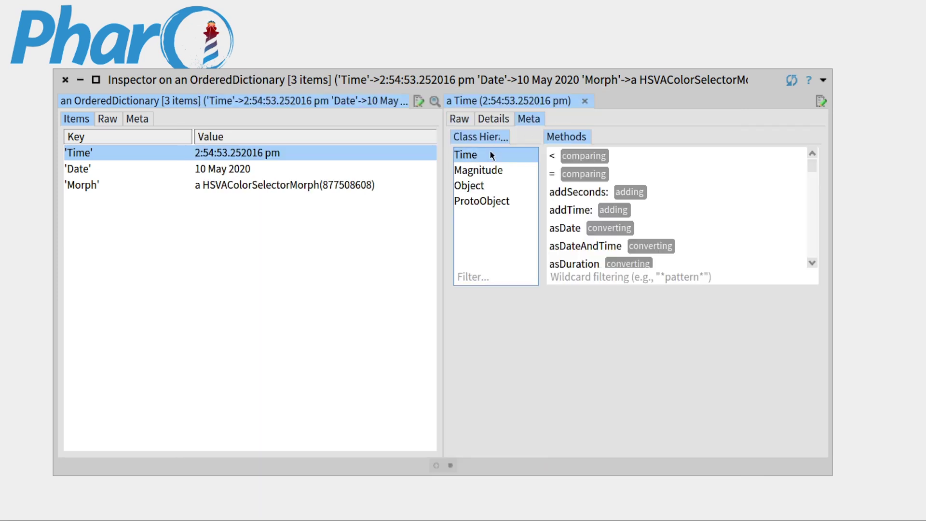
scroll(685, 182, down, 2)
drag(811, 177, 814, 221)
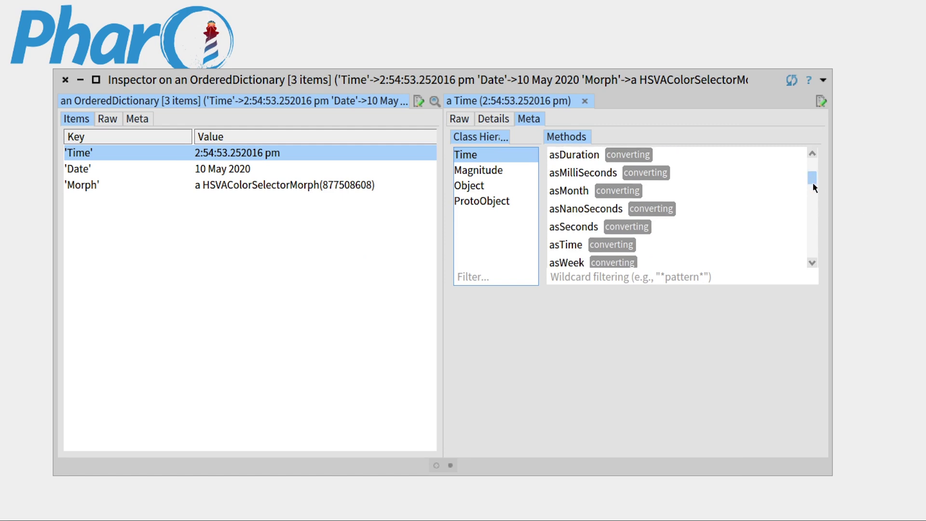
click(491, 173)
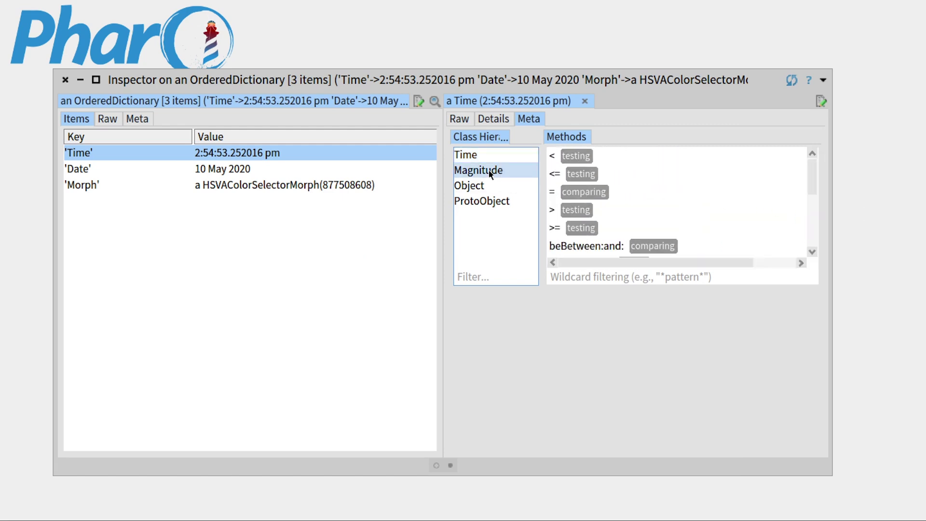
click(470, 186)
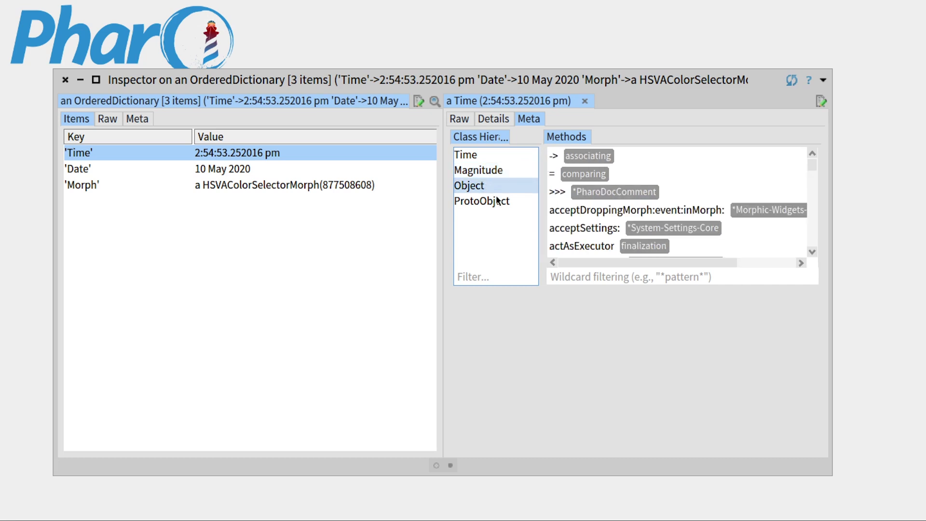
click(481, 201)
click(478, 170)
click(490, 156)
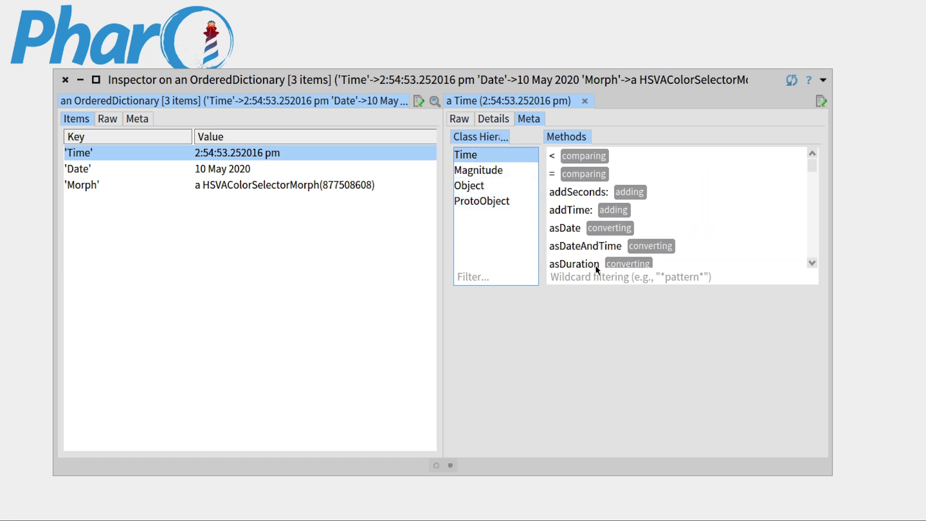
Filter Time's methods for 'duration', then clear the filter with Time still selected
click(600, 277)
scroll(600, 246, down, 2)
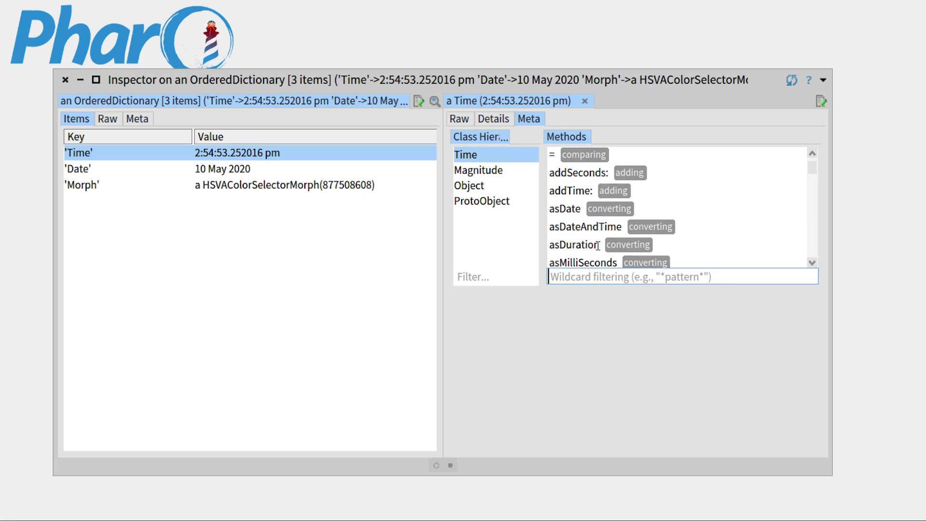
scroll(599, 246, down, 3)
scroll(600, 246, down, 3)
text(dura)
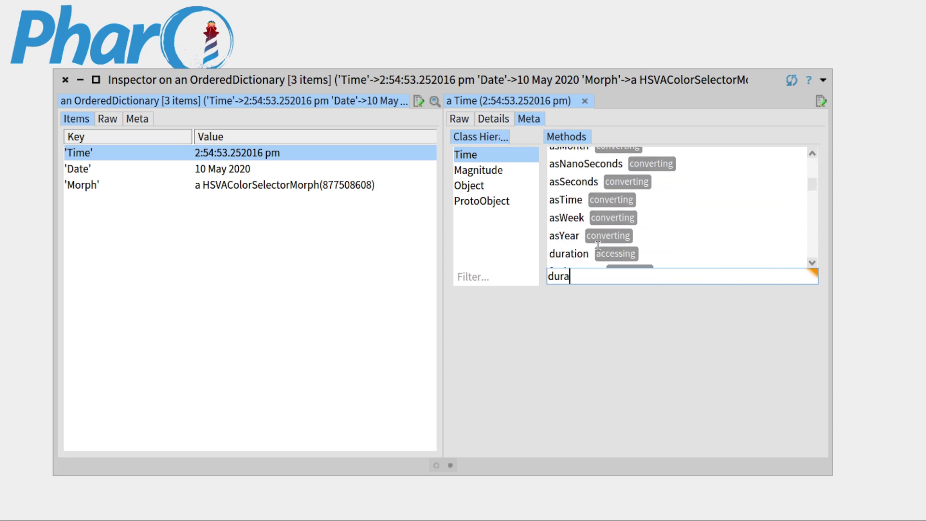
text(tion)
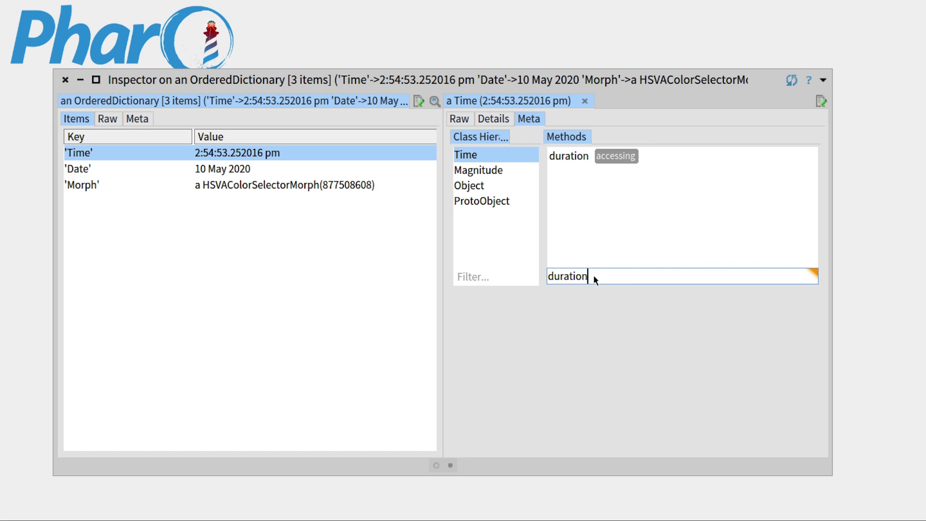
key(ctrl+a)
key(BackSpace)
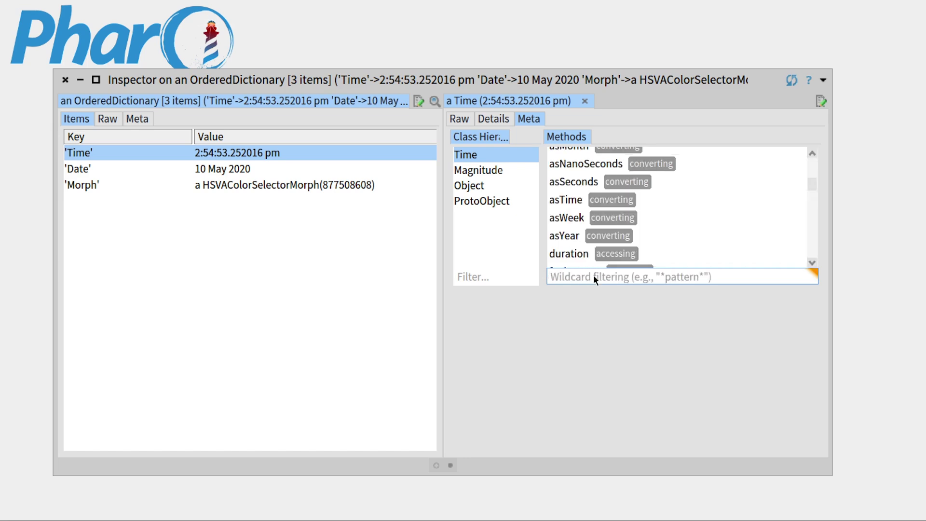
click(480, 158)
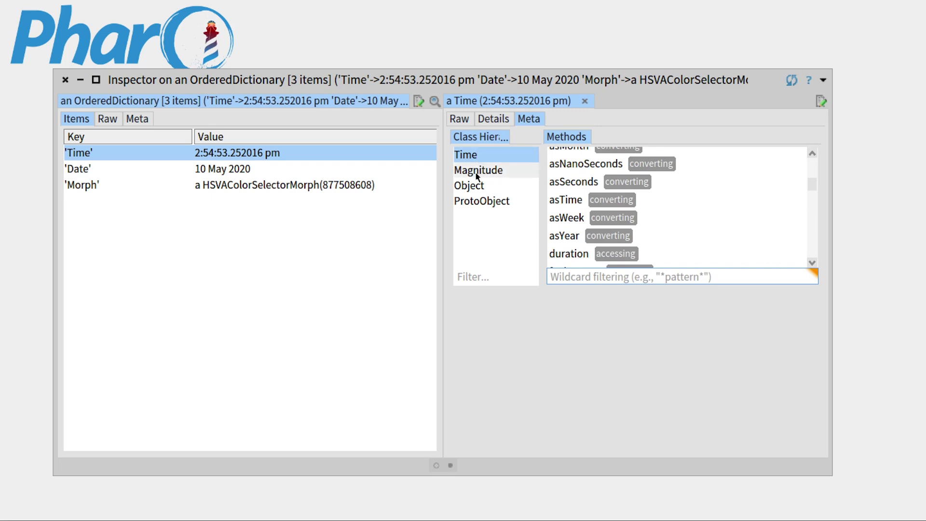
Inspect the Date entry, 10 May 2020, in its Details and May 2020 Calendar views
click(494, 119)
click(83, 169)
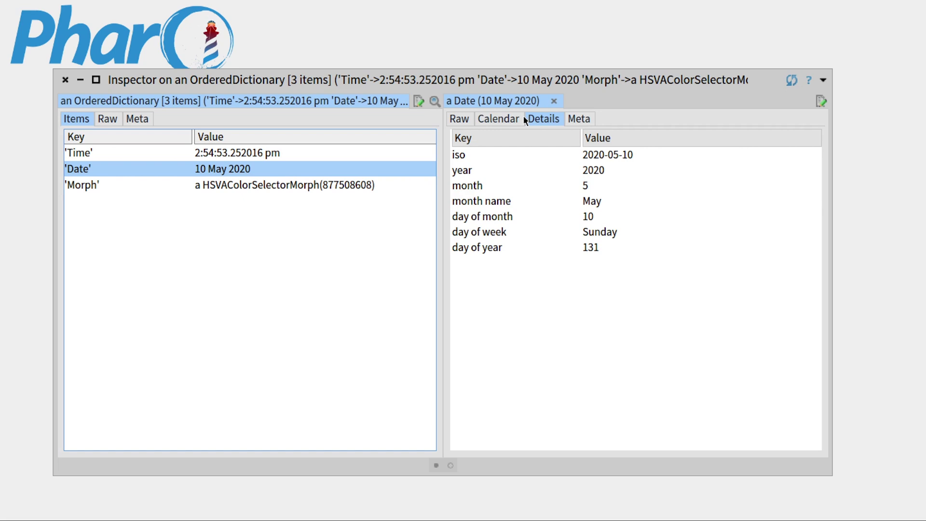
click(503, 121)
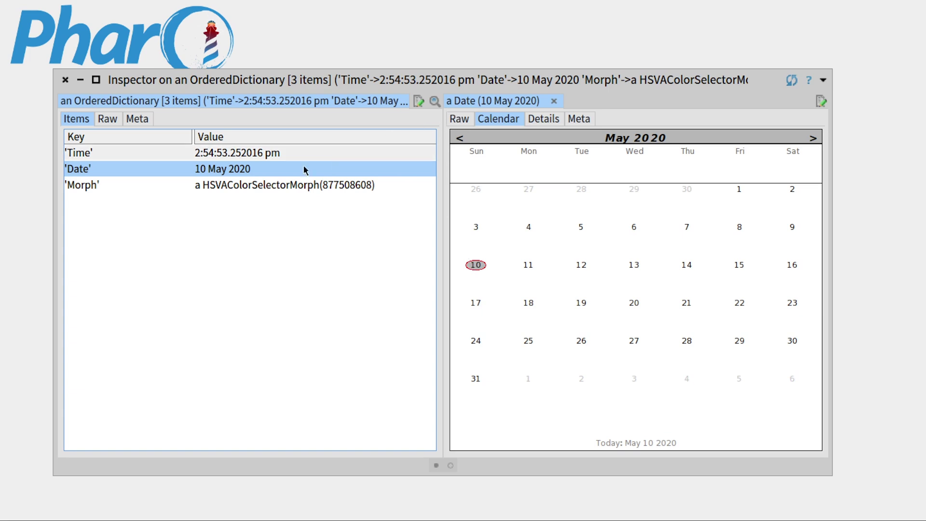
click(260, 173)
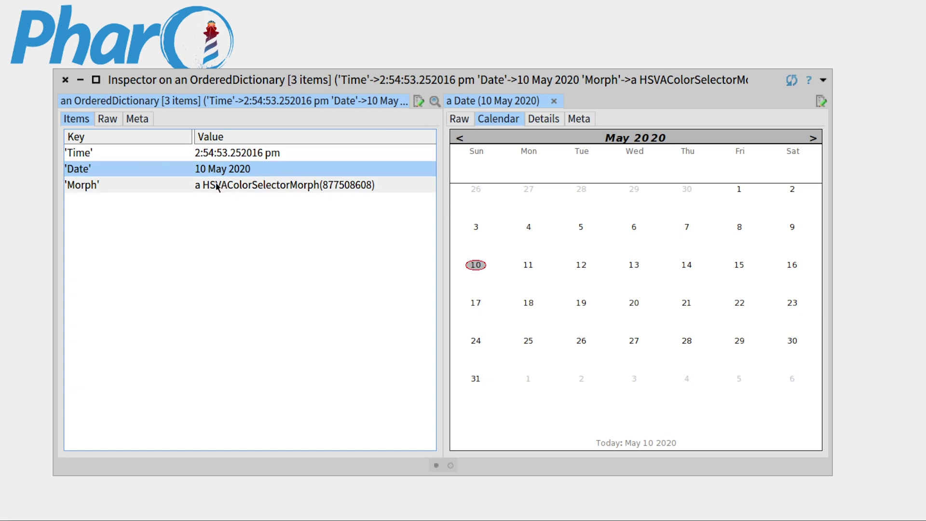
Inspect the Morph entry's HSVAColorSelectorMorph and place the cursor in its code pane
click(105, 185)
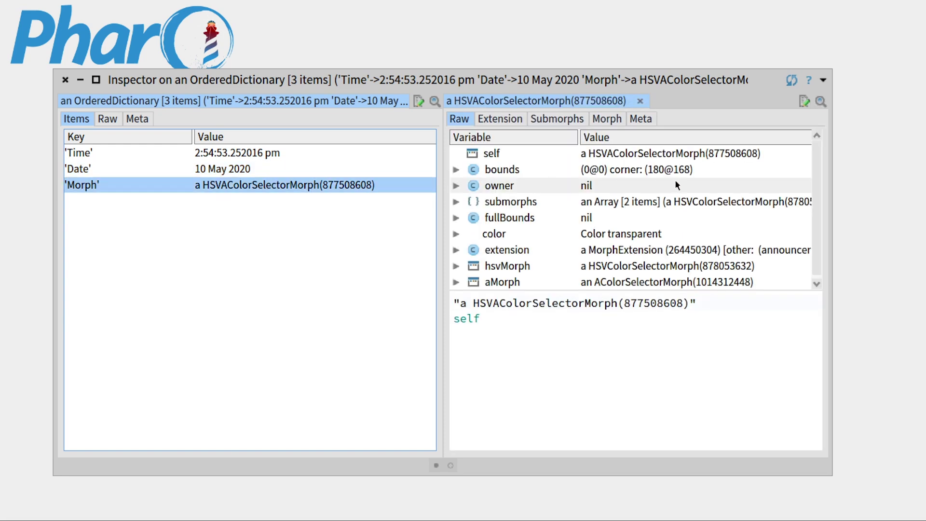
scroll(639, 203, down, 1)
drag(447, 79, 427, 66)
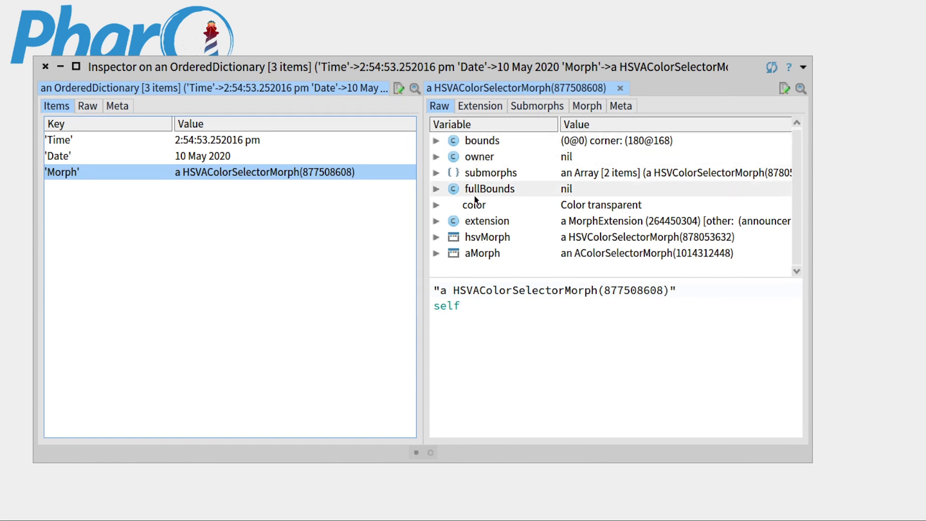
click(478, 302)
text(open)
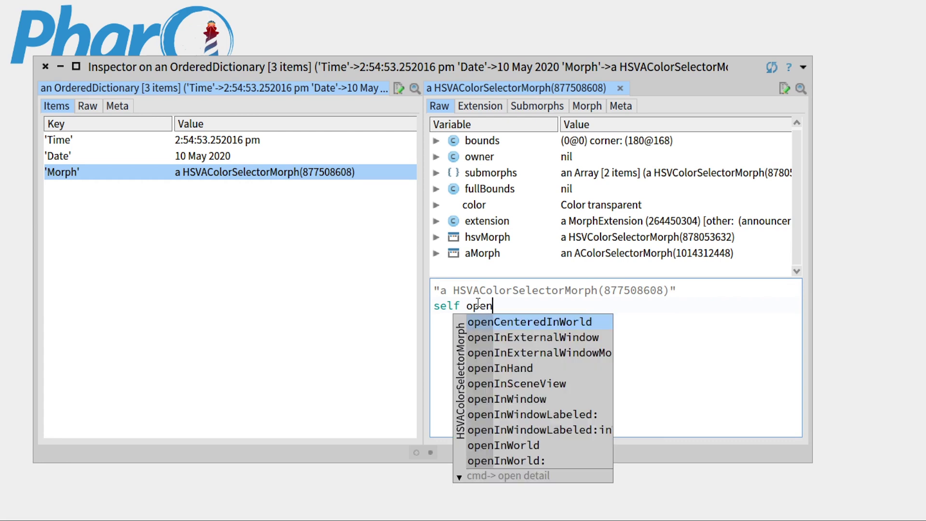
text(InWorld)
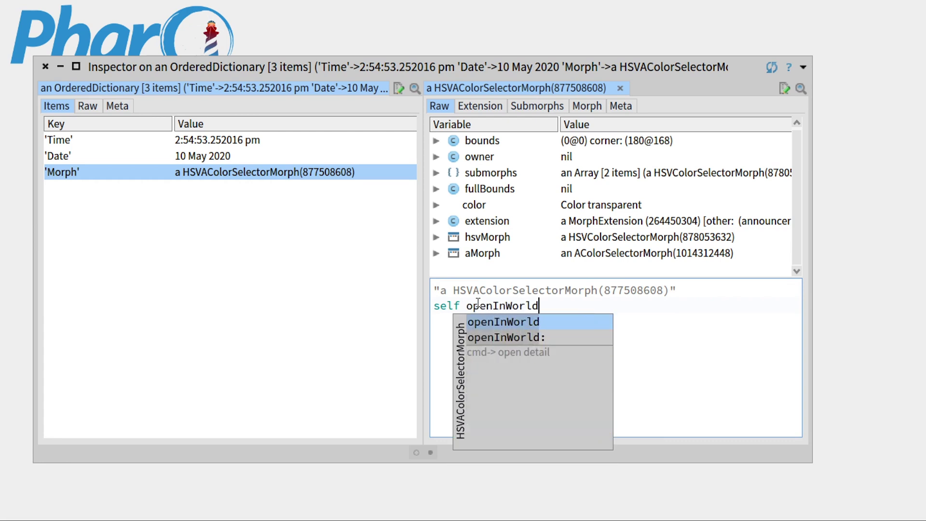
Open the colour selector in the world with 'self openInWorld', moving the inspector aside
key(ctrl+d)
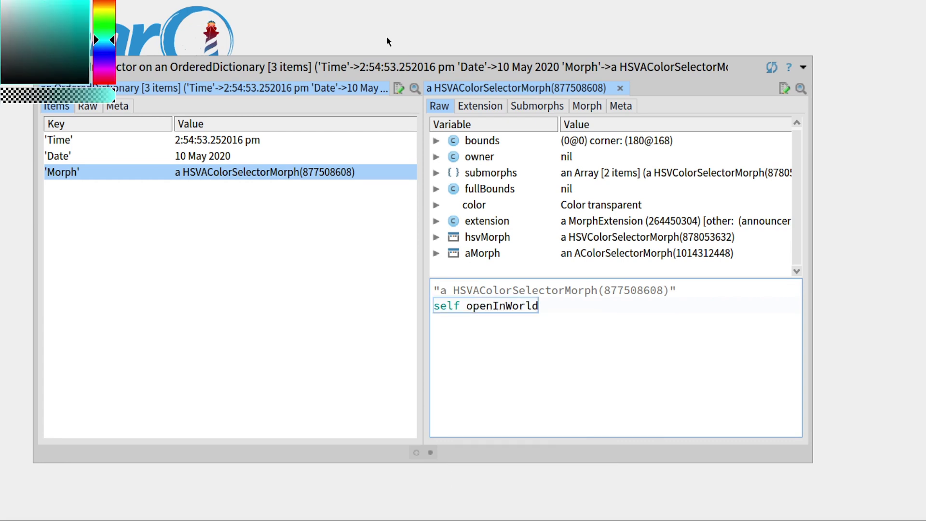
drag(377, 69, 440, 89)
click(103, 60)
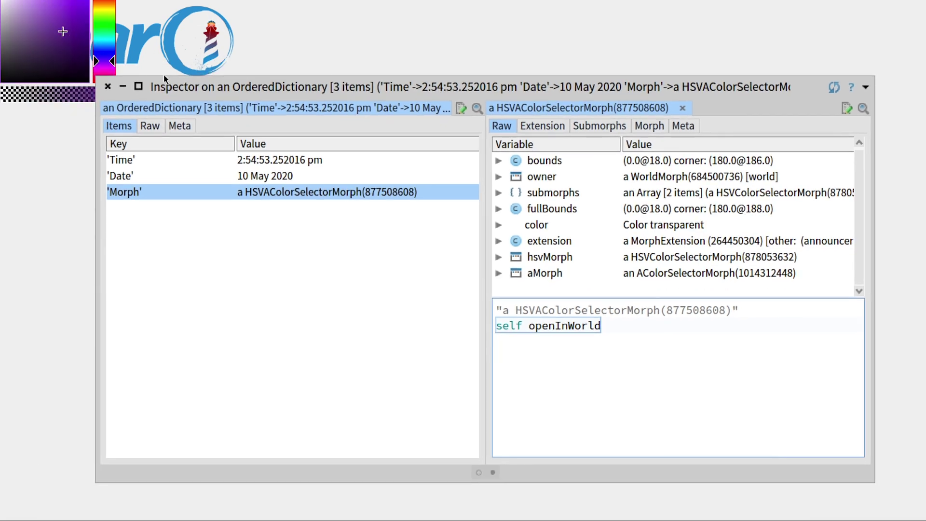
drag(165, 85, 198, 84)
Pick a green colour with adjusted shade and transparency, then select the openInWorld text
click(49, 8)
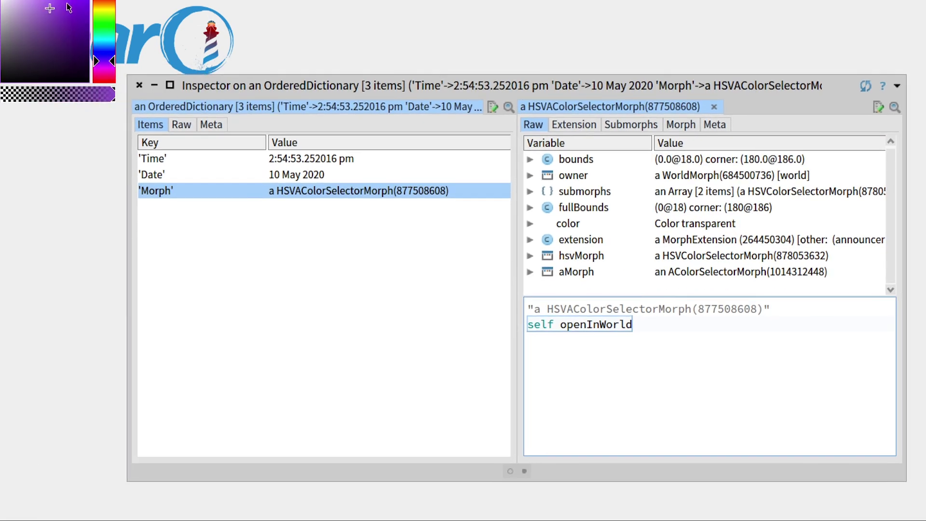
click(44, 43)
click(104, 35)
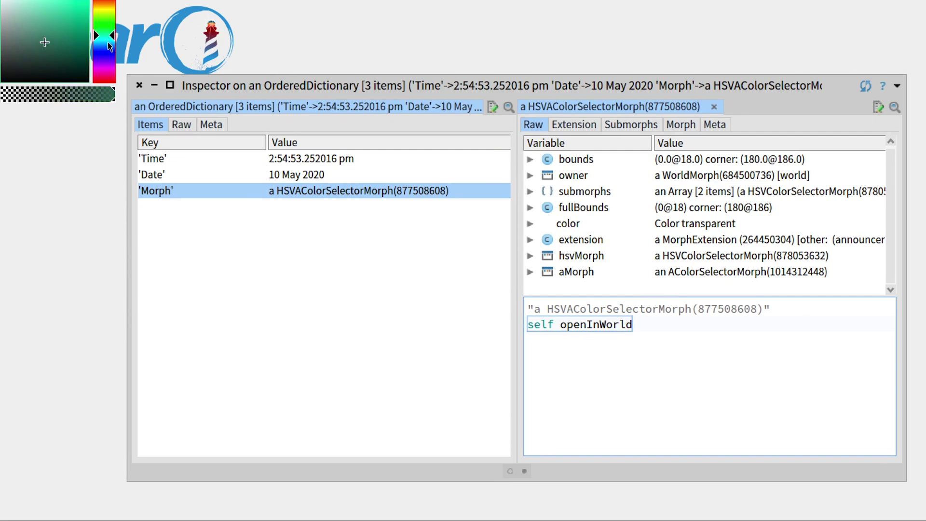
drag(106, 35, 106, 20)
drag(76, 93, 66, 93)
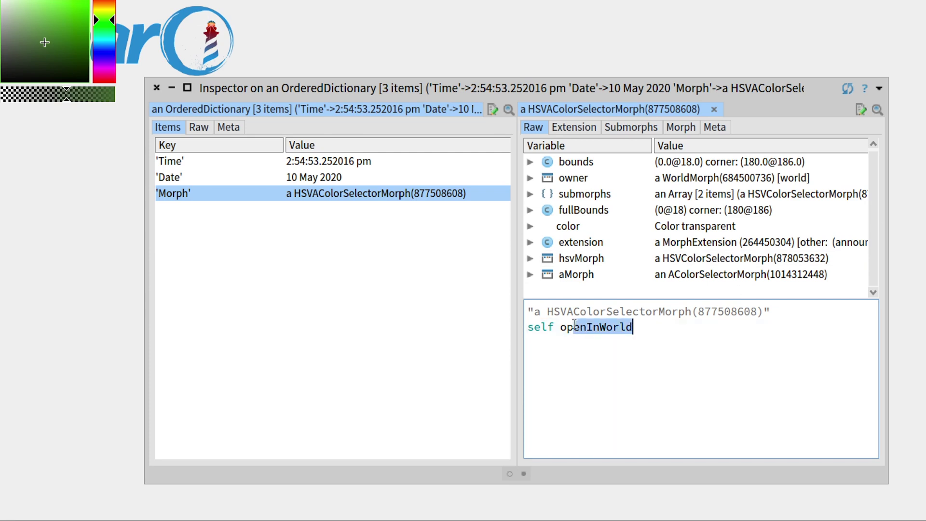
drag(560, 328, 640, 327)
Run 'self selectedColor' with Do it and go and view the green colour as a swatch
key(BackSpace)
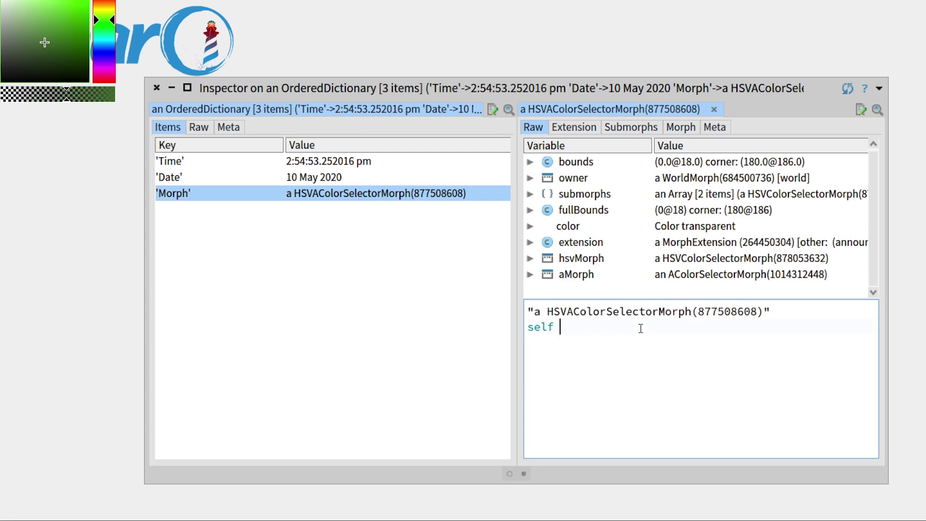
text(selectedCo)
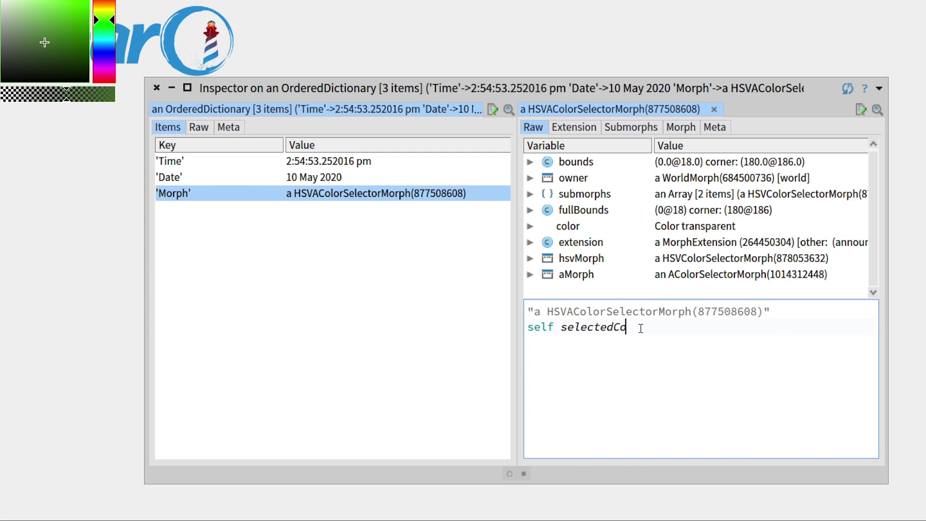
text(lor)
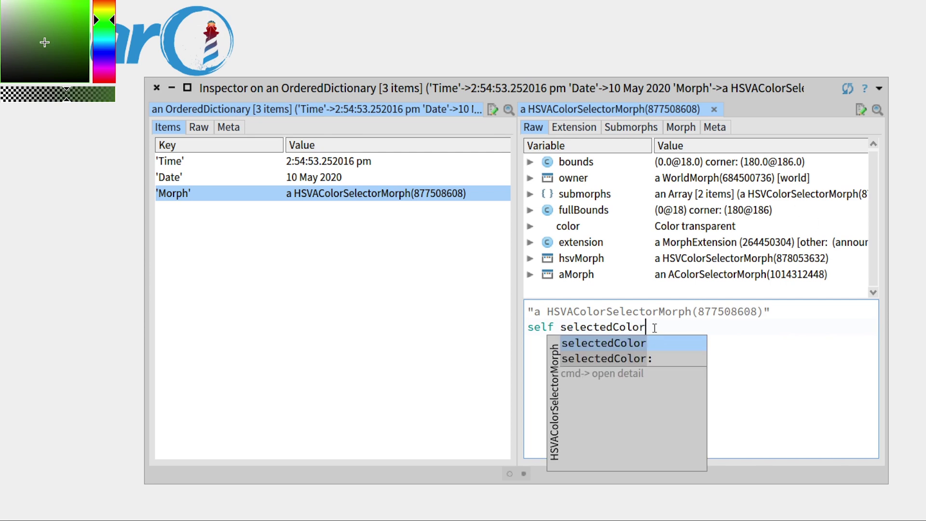
right_click(654, 327)
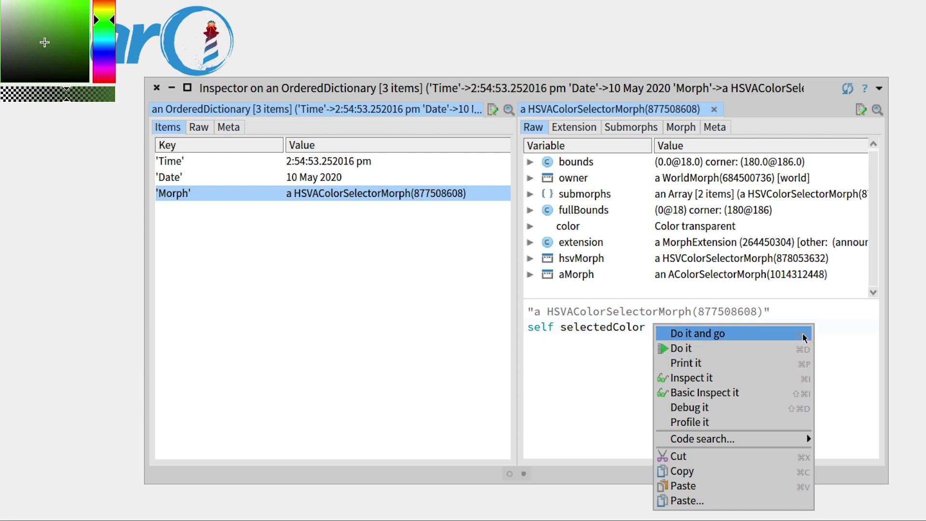
click(777, 336)
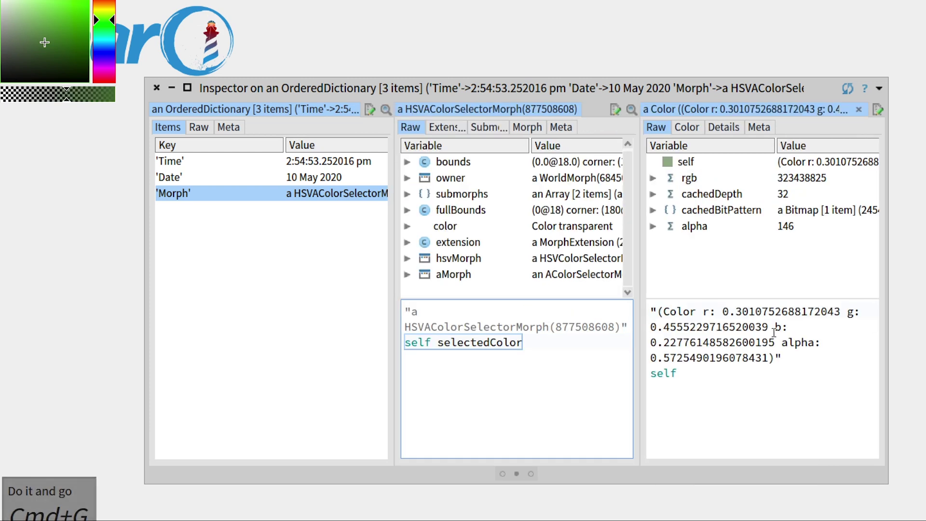
click(686, 127)
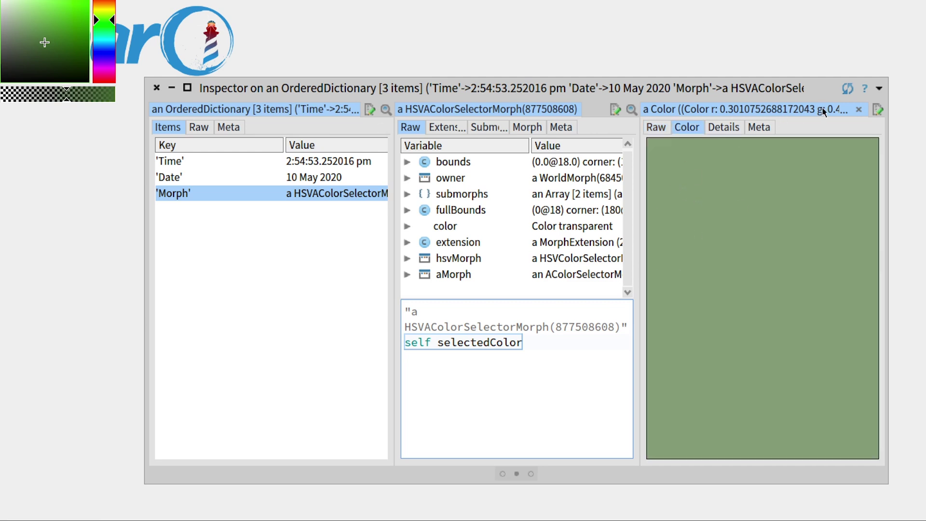
Close the colour pane and open the morph's self in a second pane alongside
click(860, 110)
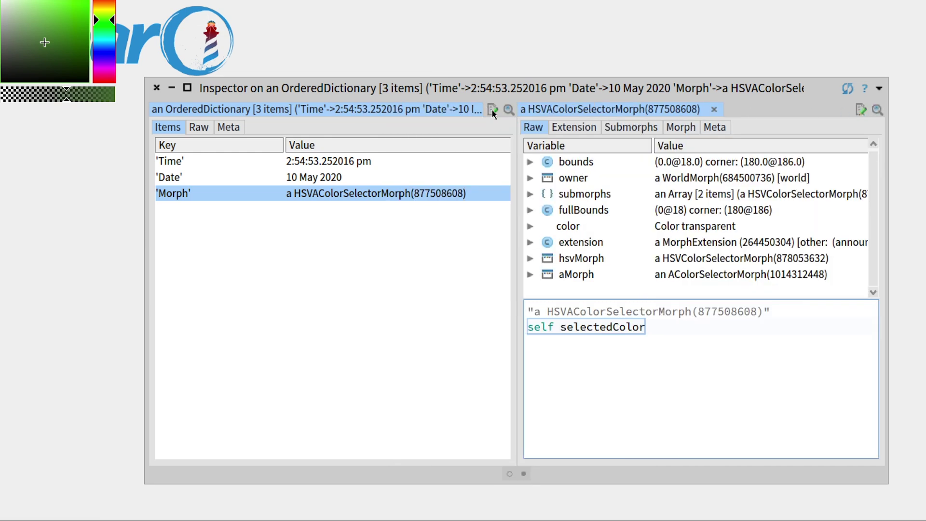
scroll(557, 141, up, 1)
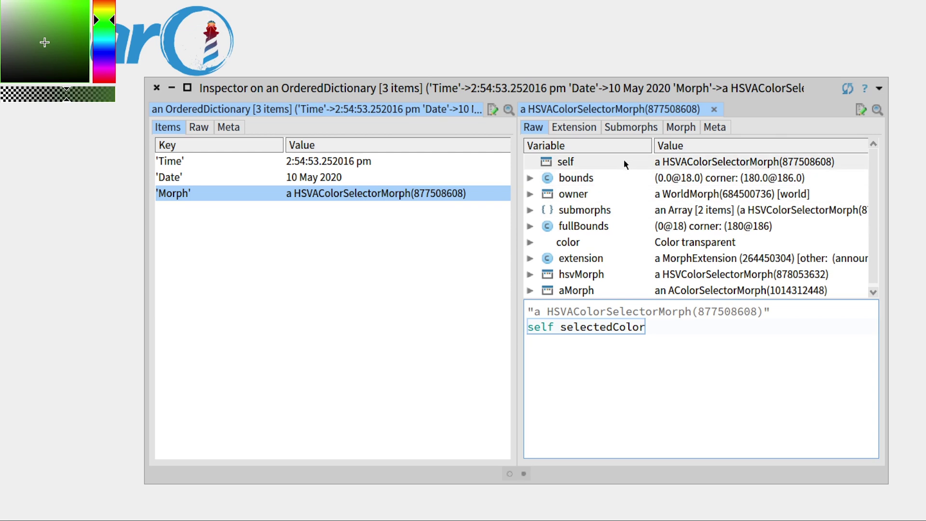
click(566, 161)
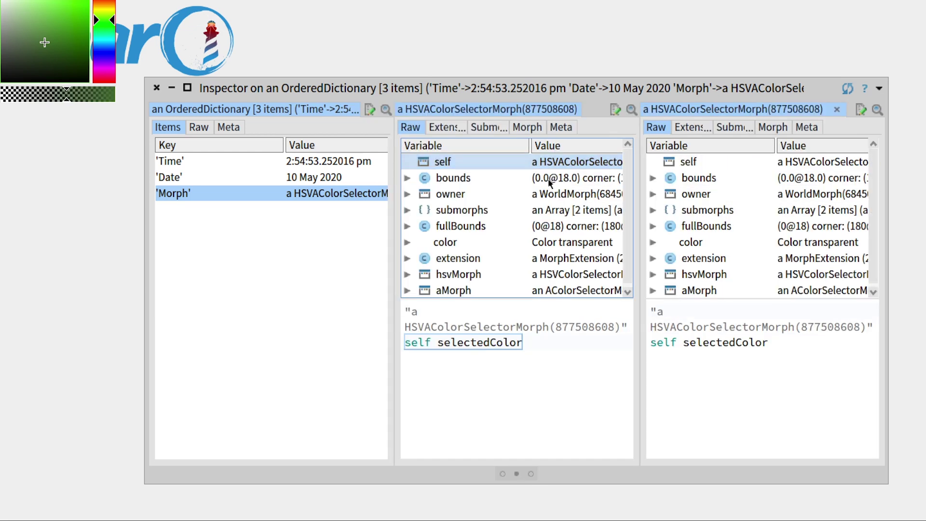
click(502, 473)
click(349, 165)
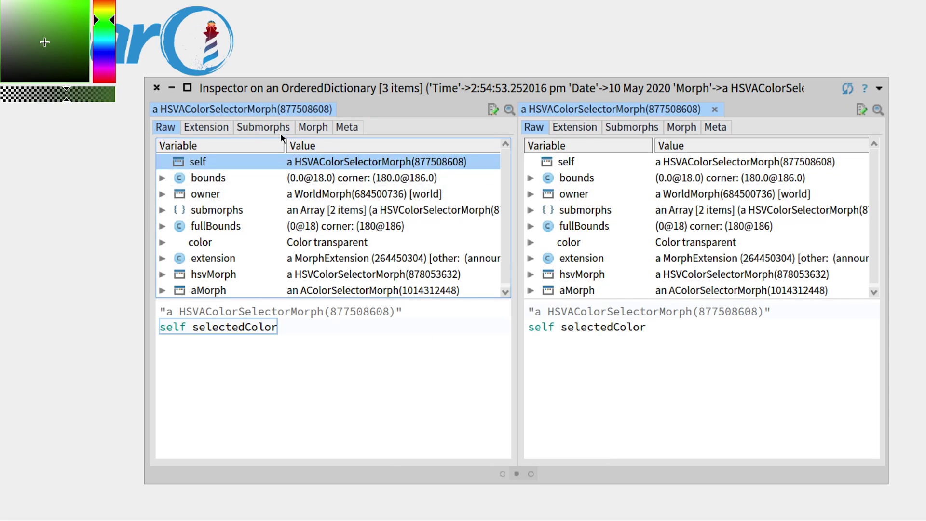
scroll(218, 220, down, 1)
scroll(218, 221, up, 1)
scroll(217, 221, down, 1)
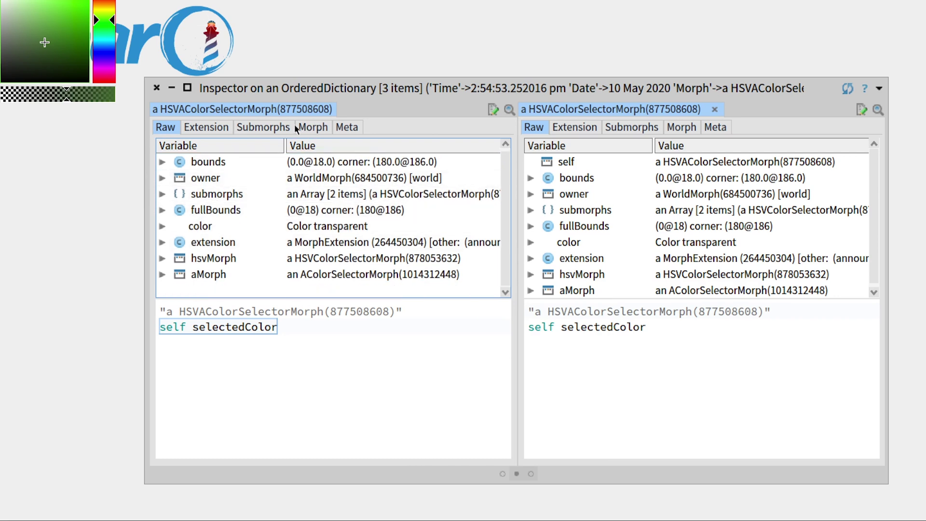
Show the Submorphs tree and Morph view, expanding the HSV, SV, A and H selector nodes
click(279, 129)
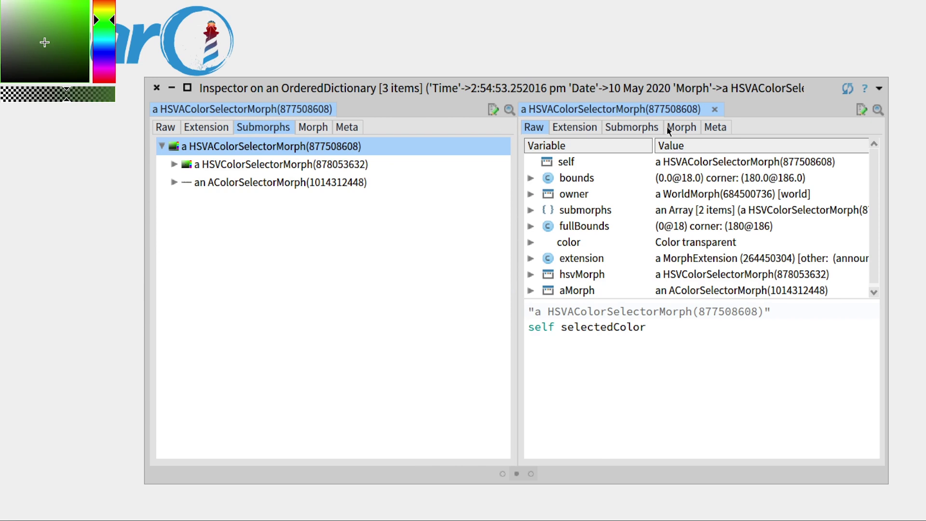
click(680, 128)
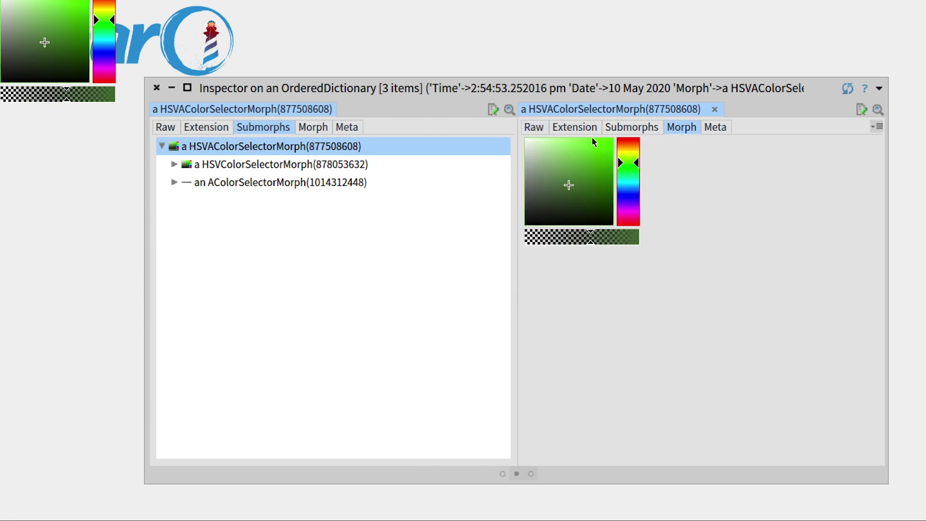
click(174, 165)
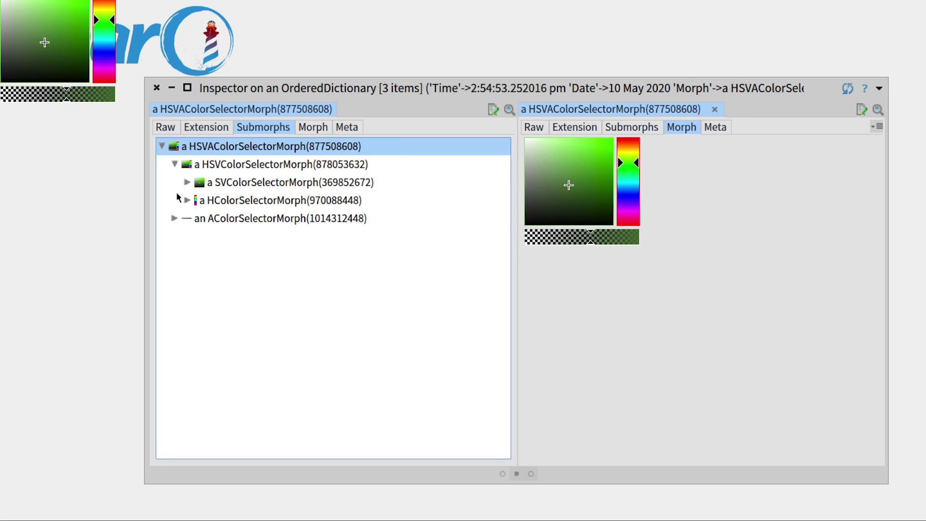
click(173, 218)
click(186, 183)
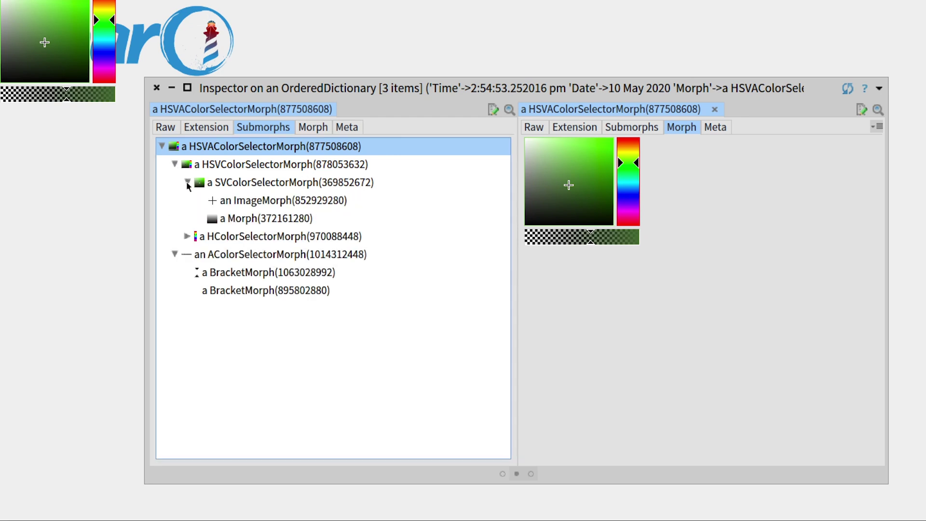
click(187, 237)
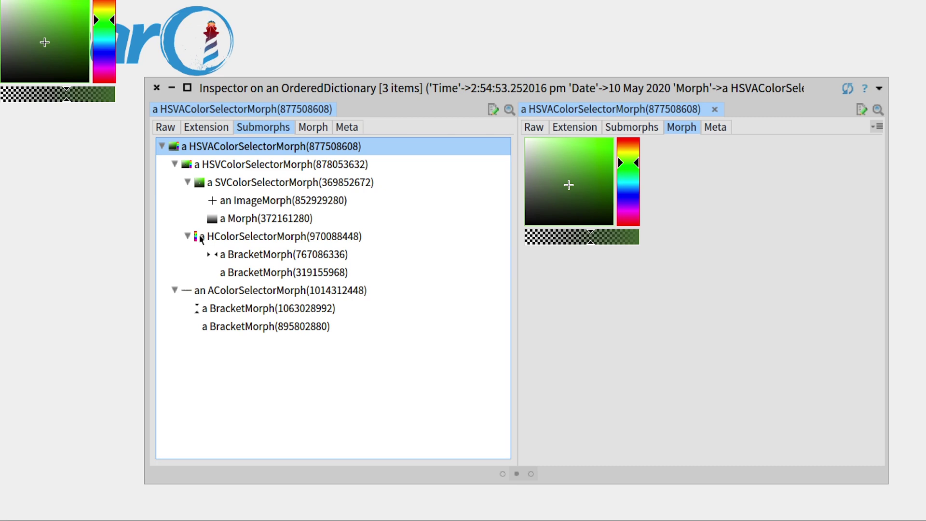
Preview the HColorSelectorMorph hue bar and its raw variables, then the SV, HSV and root morphs
click(315, 237)
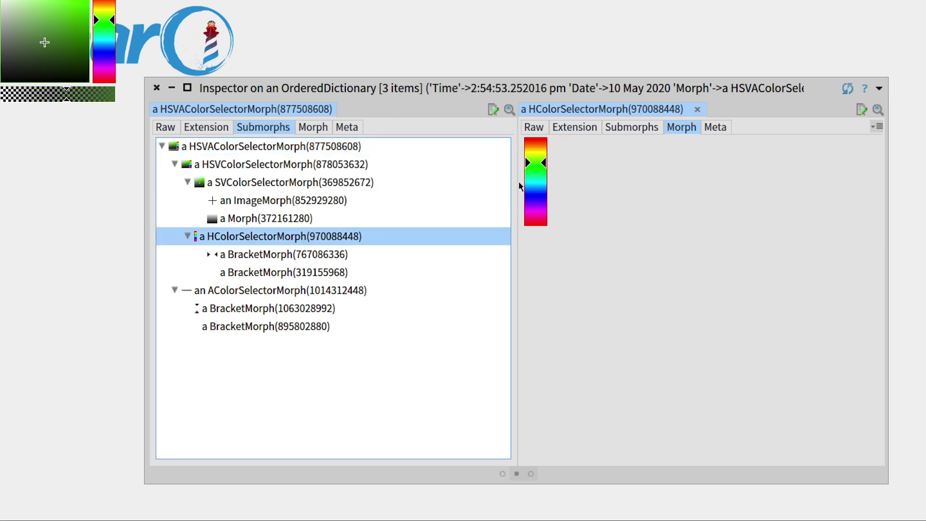
click(534, 128)
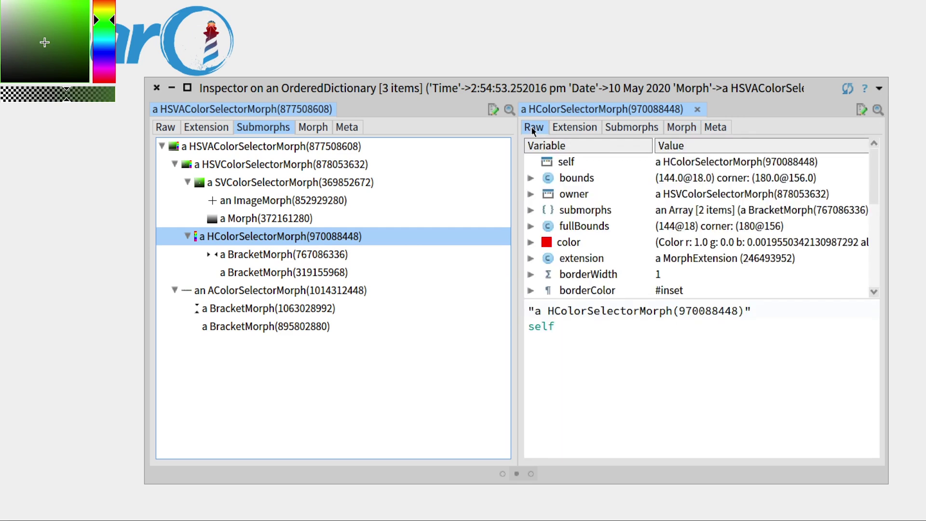
scroll(608, 238, down, 4)
scroll(609, 258, down, 4)
scroll(608, 258, down, 3)
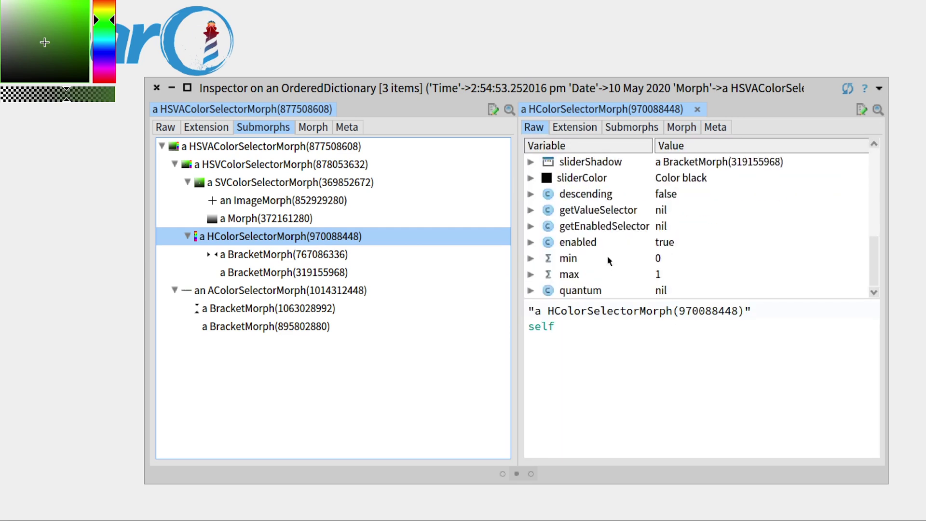
scroll(608, 258, up, 8)
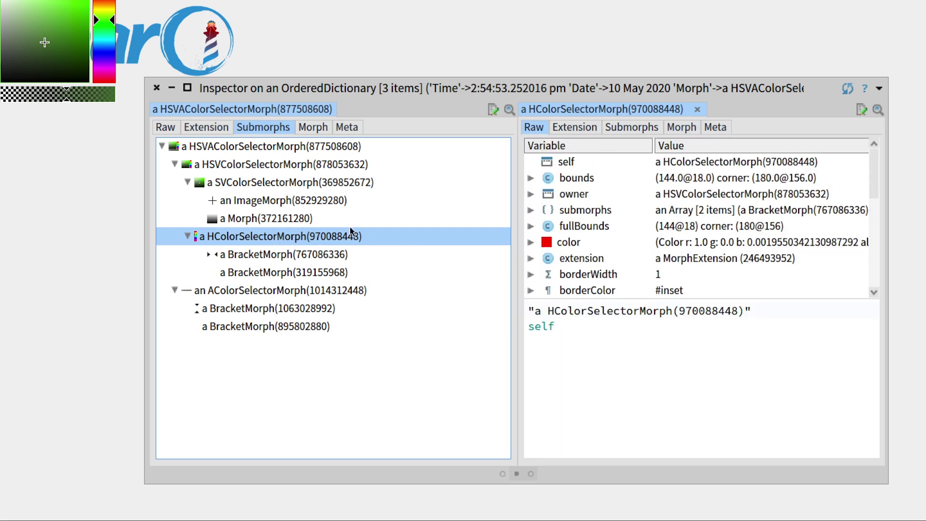
click(681, 128)
click(274, 182)
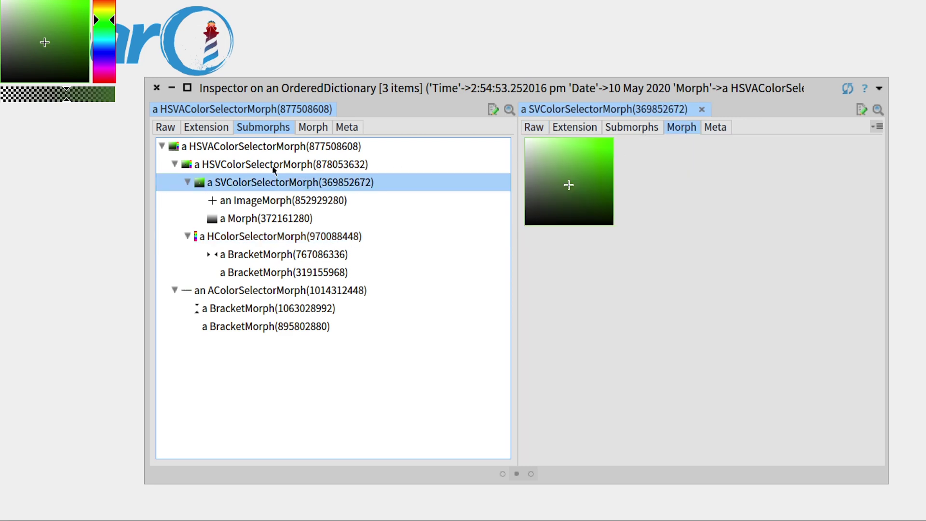
click(274, 165)
click(273, 148)
Preview the remaining submorphs, ending on the last BracketMorph(895802880)
click(275, 165)
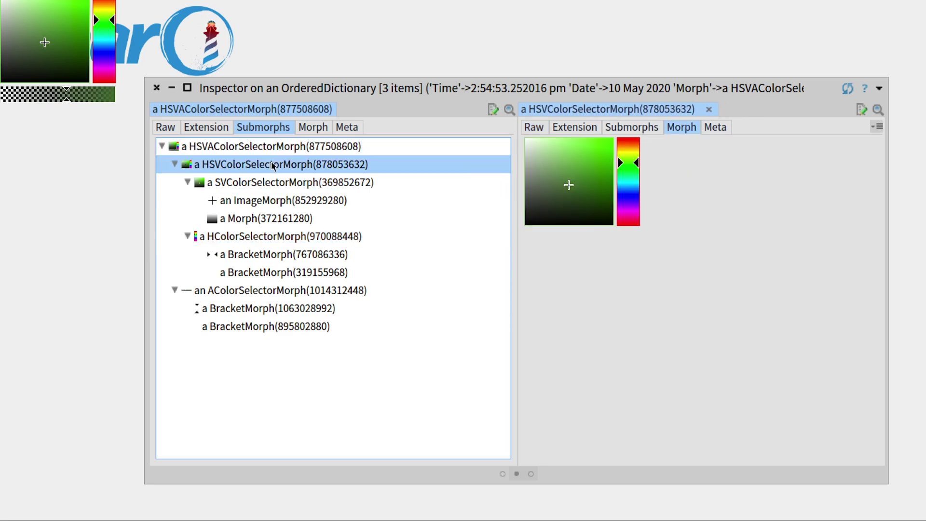
click(274, 181)
click(275, 201)
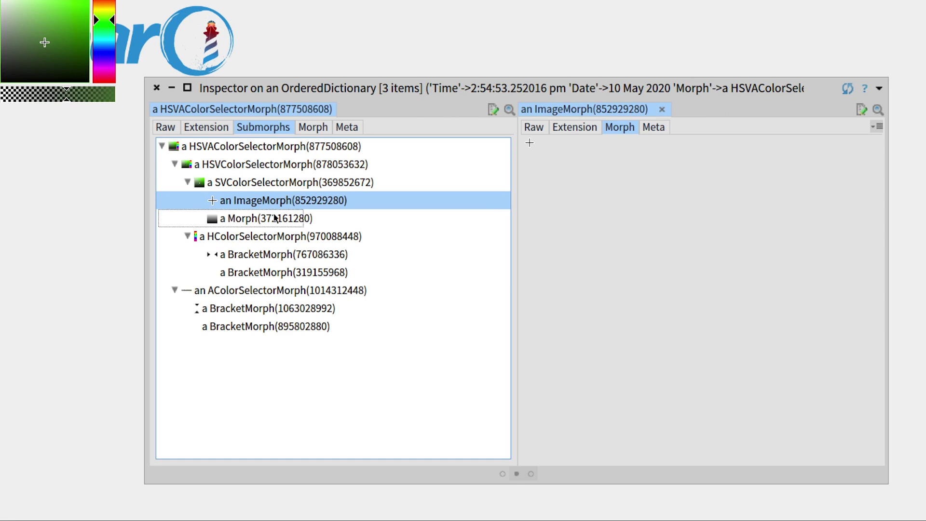
click(275, 218)
click(278, 254)
click(280, 273)
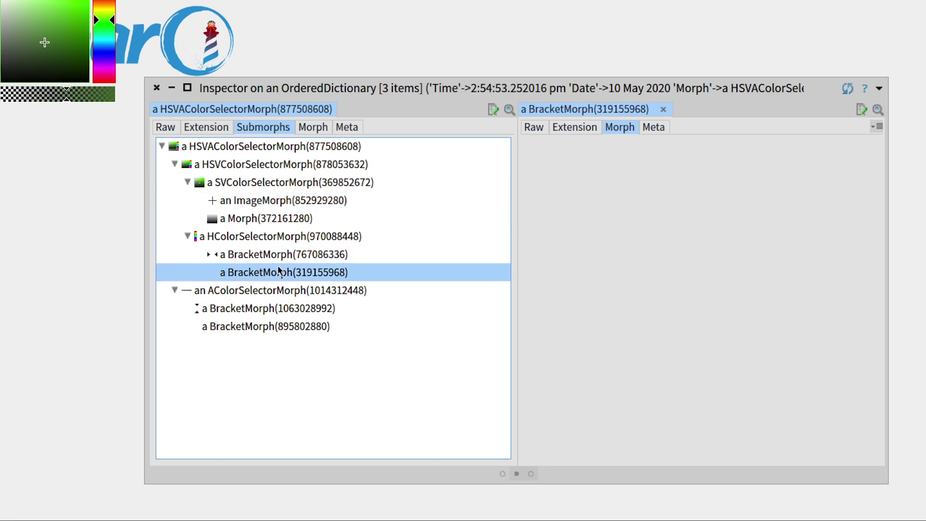
click(283, 307)
click(288, 326)
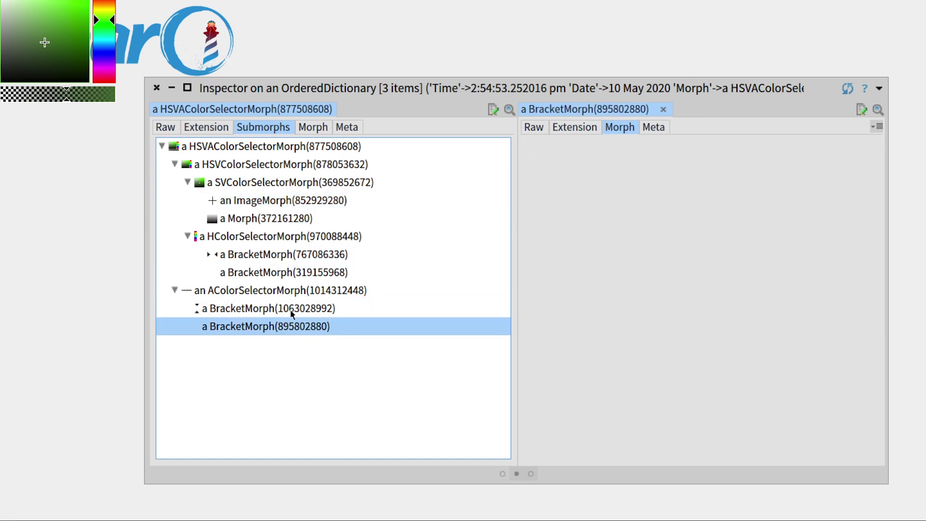